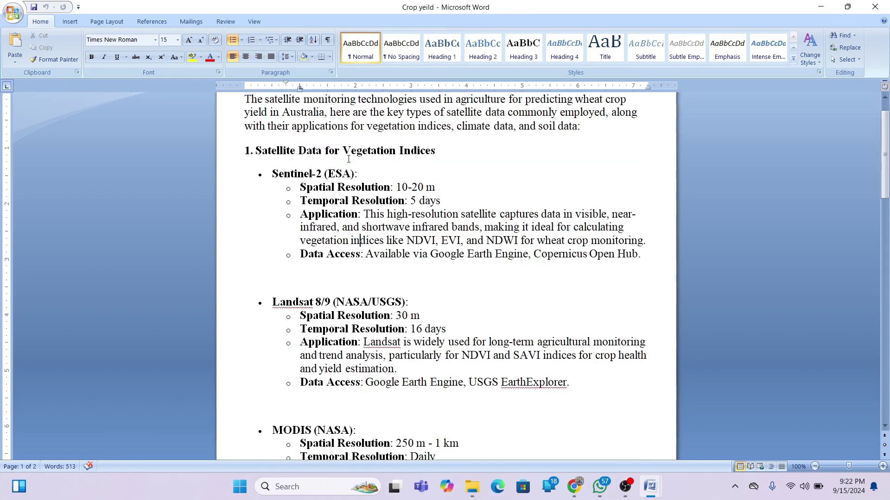
Highlight the Sentinel-2 (ESA) name, its 10-20 m resolution and the Google Earth Engine source
left_click_drag(272, 174, 362, 177)
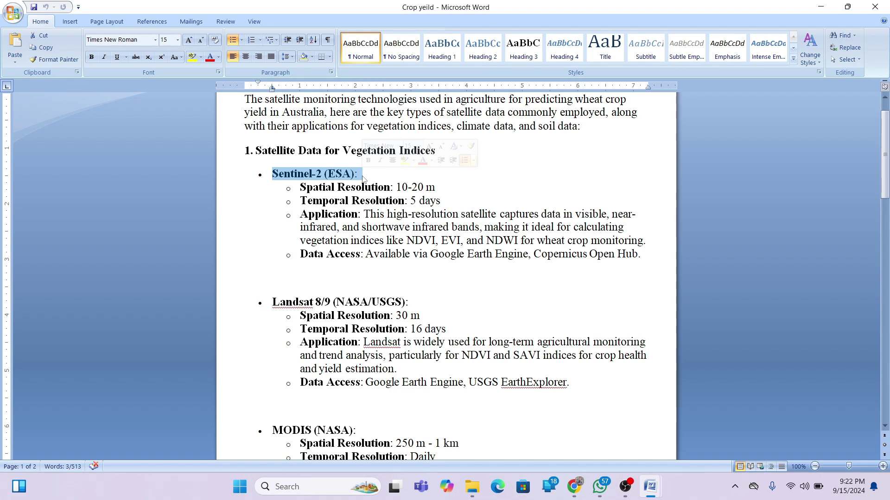
left_click(365, 214)
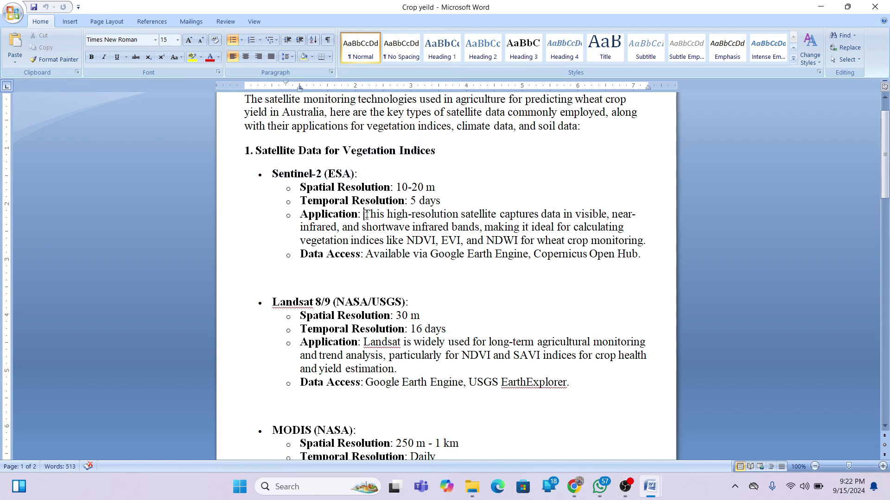
left_click_drag(396, 188, 454, 208)
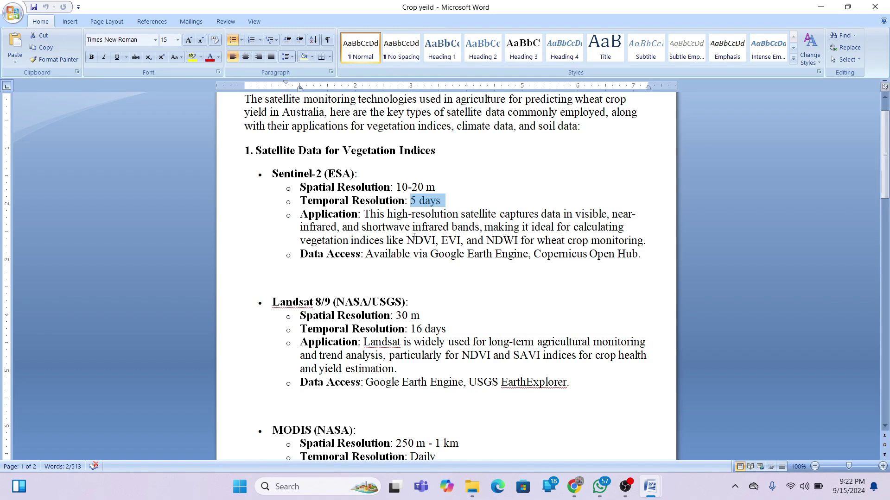
left_click_drag(432, 254, 533, 255)
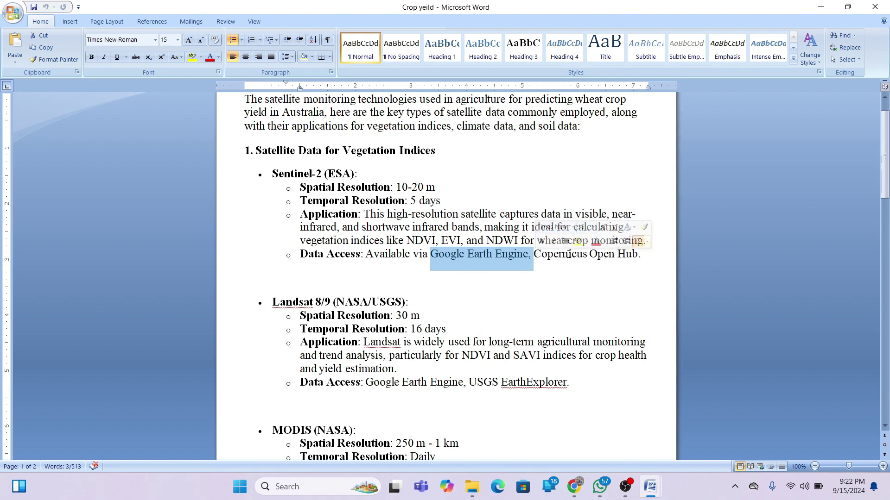
Move down through the Landsat 8/9, MODIS and CHIRPS entries to the top of page 2
key("Down")
key("Down")
key("Down")
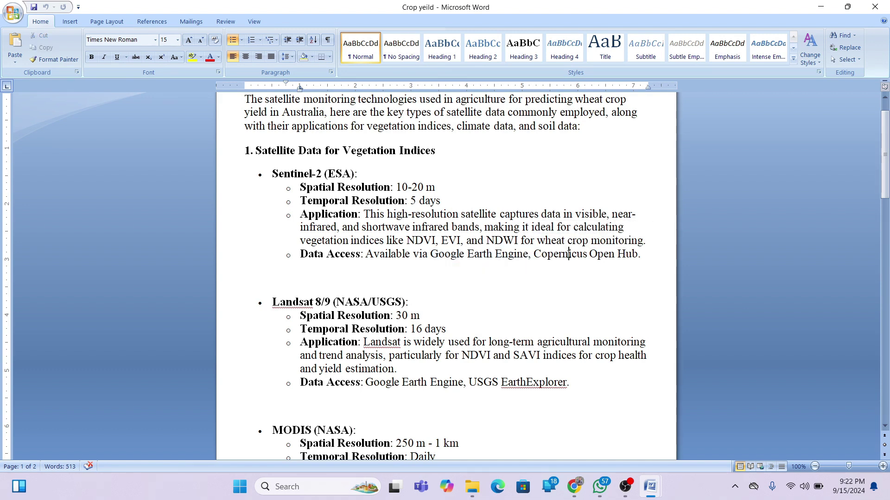
key("Down")
key("Down")
key("Down")
key("Down")
key("Down")
key("Down")
key("Down")
key("Down")
key("Down")
key("Down")
key("Down")
key("Down")
key("Down")
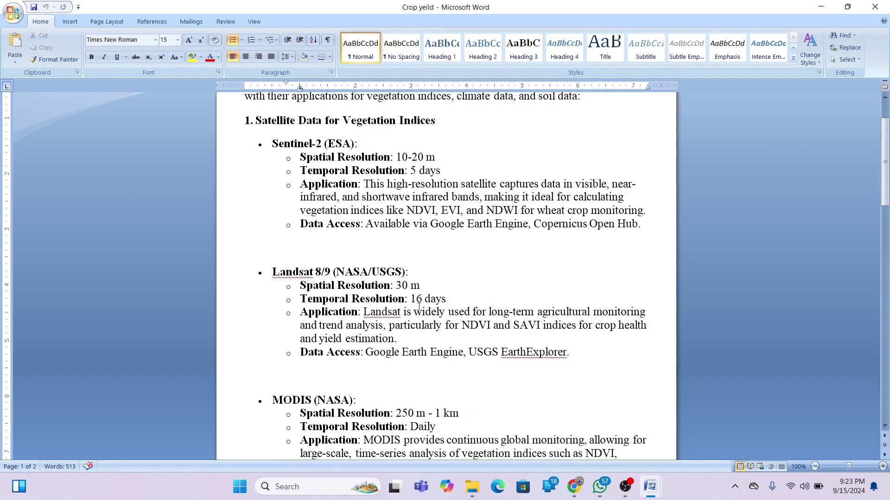
key("Down")
key("Down")
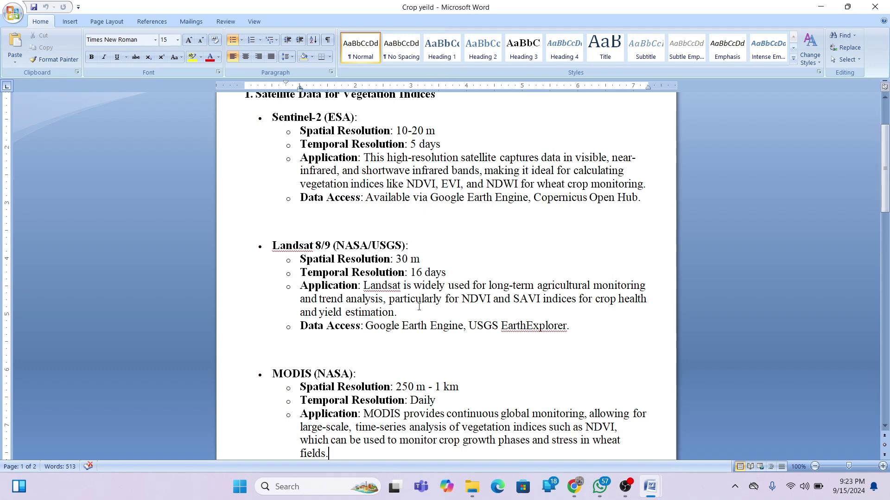
key("Down")
key("Down")
key("Down")
key("Down")
key("Down")
key("Down")
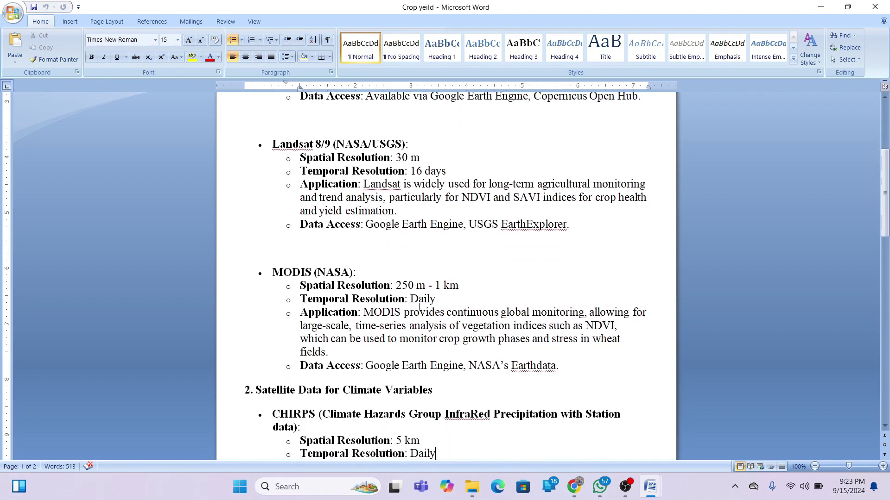
key("Down")
key("Down")
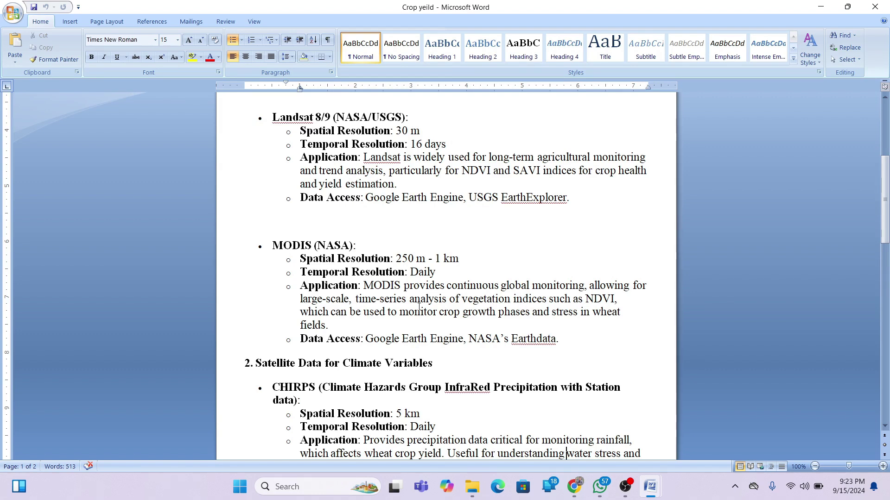
key("Down")
key("Down")
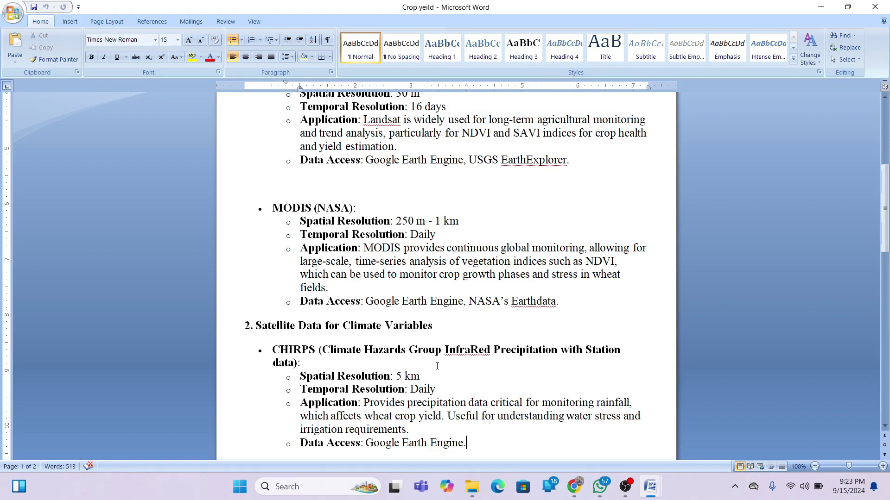
key("ctrl+Return")
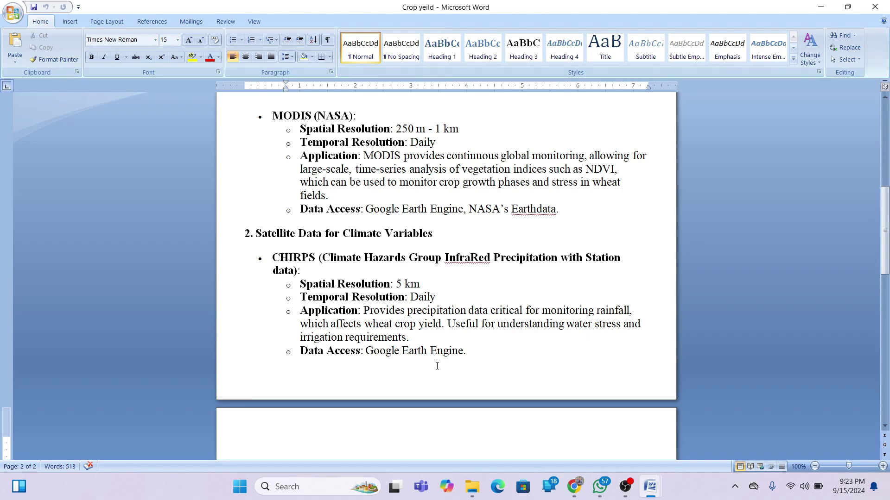
type("ERA5 (ECMWF Reanalysis): Spatial Resolution: 31 km Temporal Resolution: Hourly Application: ERA5 provides comprehensive climate variables like temperature, wind speed, solar radiation, and soil moisture, which are crucial for modeling wheat growth and yield.")
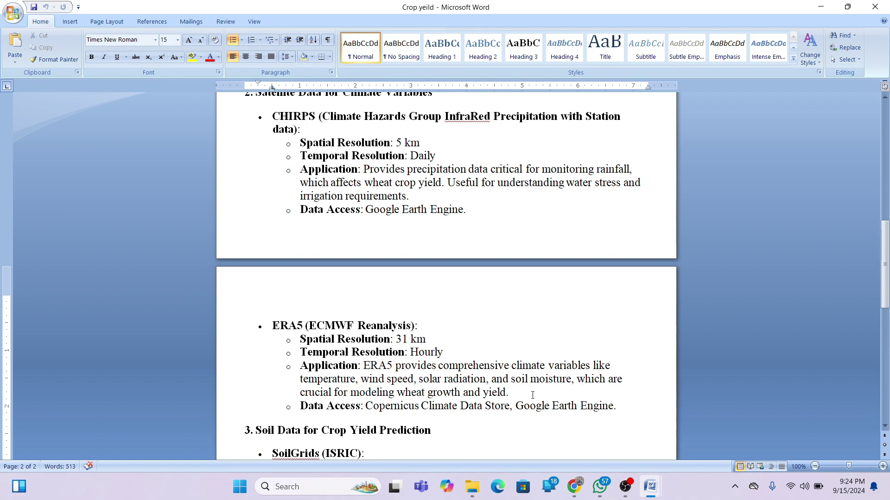
Move down through the SoilGrids entry, briefly selecting ISRIC, to the Sentinel-1 (ESA) entry
key("Down")
key("Down")
key("Down")
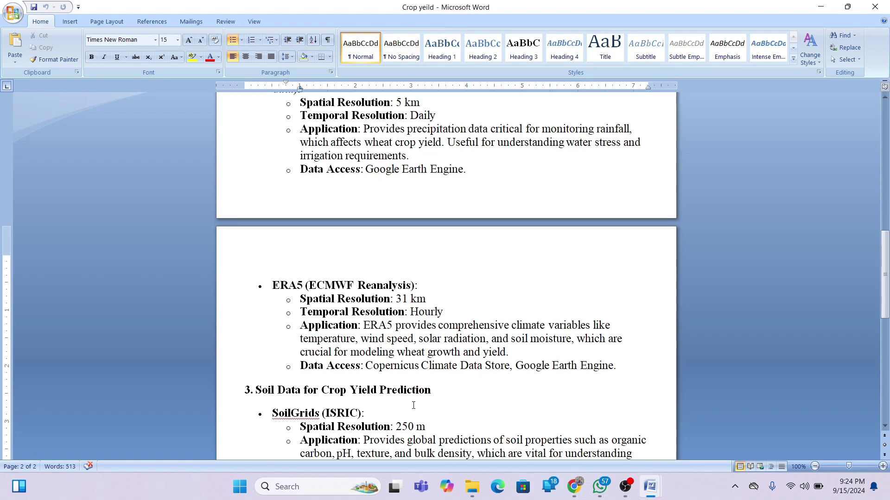
key("Down")
key("Down")
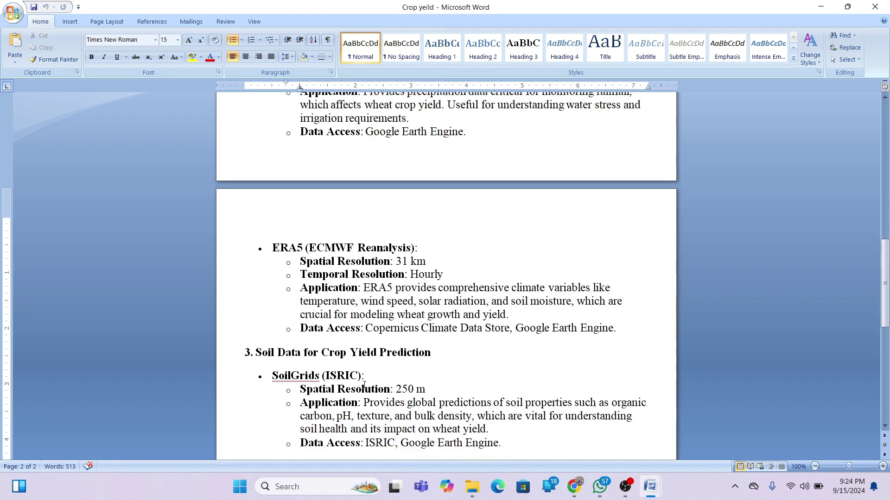
double_click(337, 376)
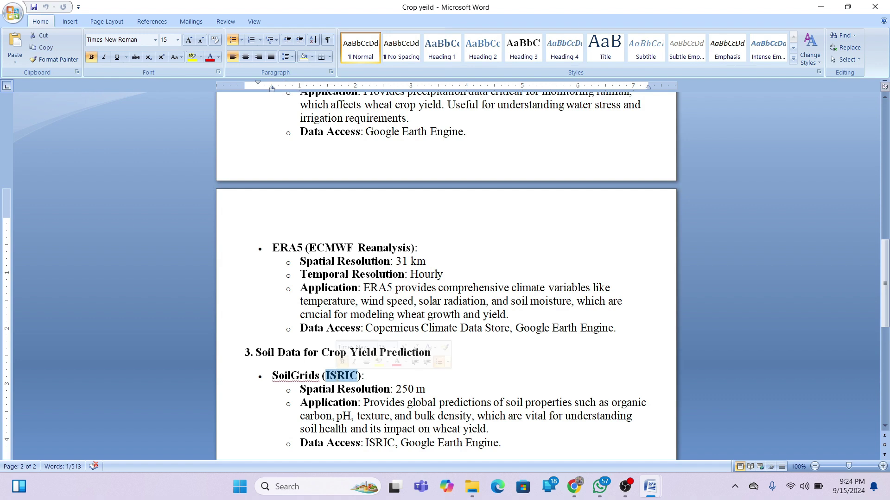
left_click(335, 389)
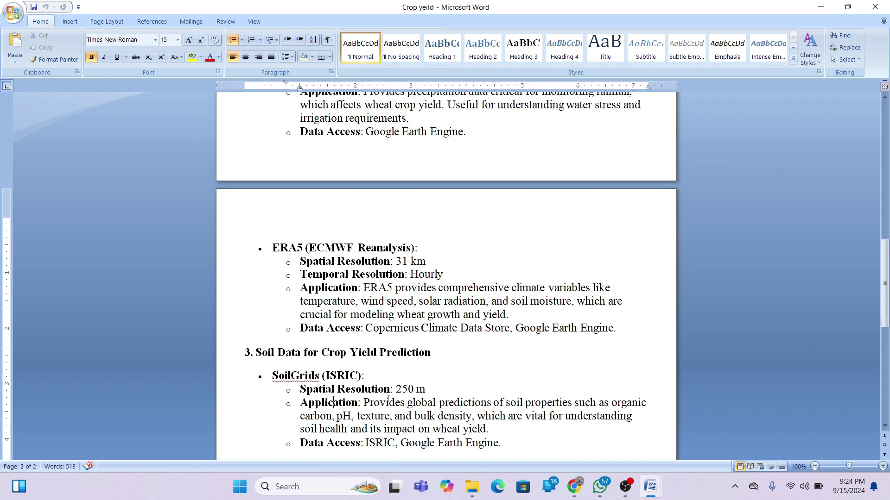
key("Down")
key("Down")
key("Down")
key("Down")
key("Down")
key("Down")
key("Down")
key("Down")
key("Down")
key("Down")
key("Down")
key("Down")
key("Down")
key("Down")
key("Down")
key("Down")
key("Down")
key("Down")
key("Down")
key("Down")
key("Down")
key("Down")
key("Down")
key("Down")
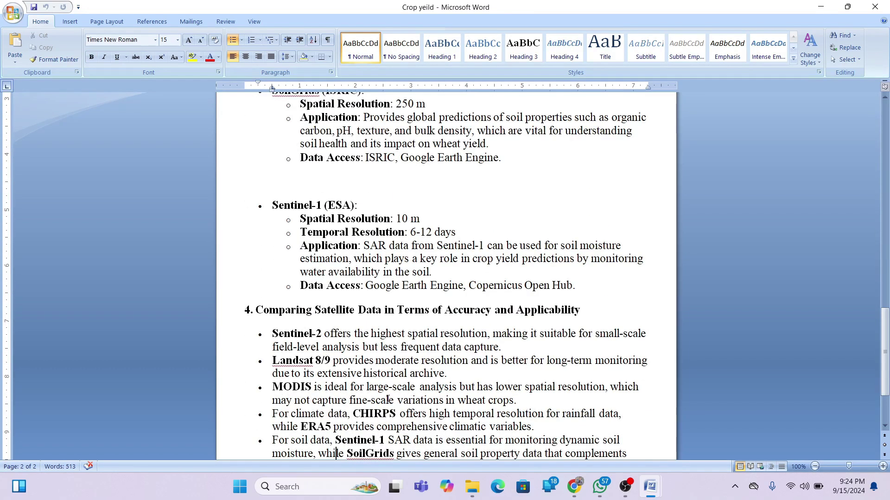
Go down to the empty last line, then back up to the document's first line
key("Down")
key("Down")
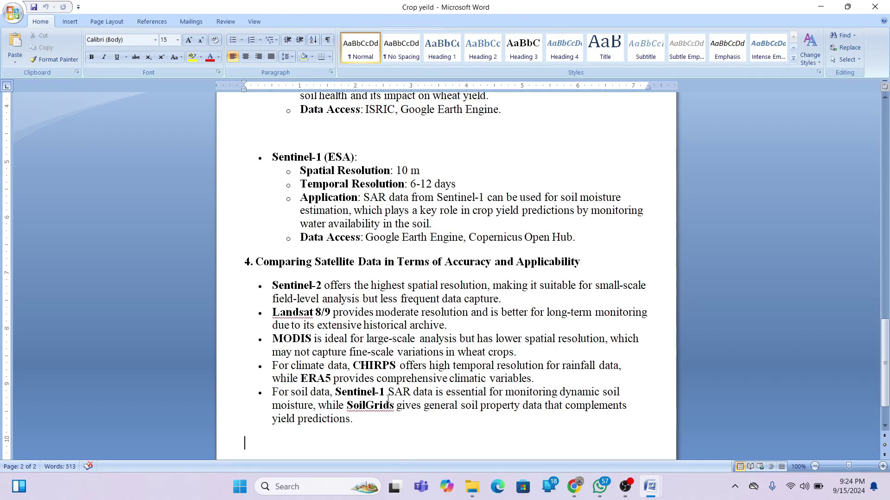
key("Up")
key("Up")
key("Up")
key("Up")
key("Up")
key("Up")
key("Up")
key("Up")
key("Up")
key("Up")
key("Up")
key("Up")
key("Up")
key("Up")
key("Up")
key("Up")
key("Up")
key("Up")
key("Up")
key("Up")
key("Up")
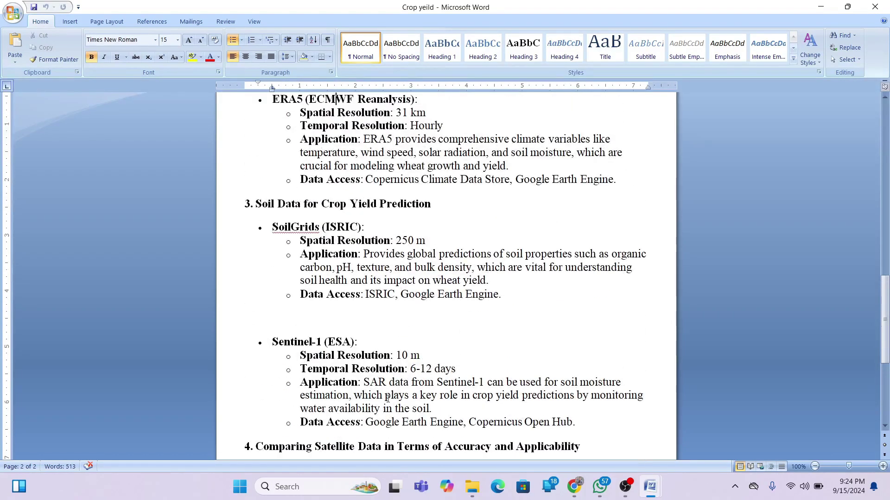
key("Up")
key("Up")
key("Up")
key("Up")
key("Up")
key("Up")
key("Up")
key("Up")
key("Up")
key("Up")
key("Up")
key("Up")
key("Up")
key("Up")
key("Up")
key("Up")
key("Up")
key("Up")
key("Up")
key("Up")
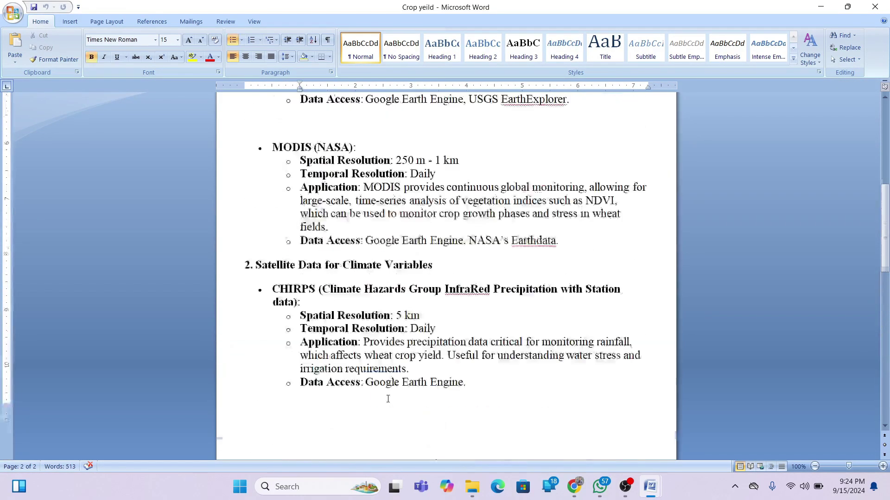
key("Up")
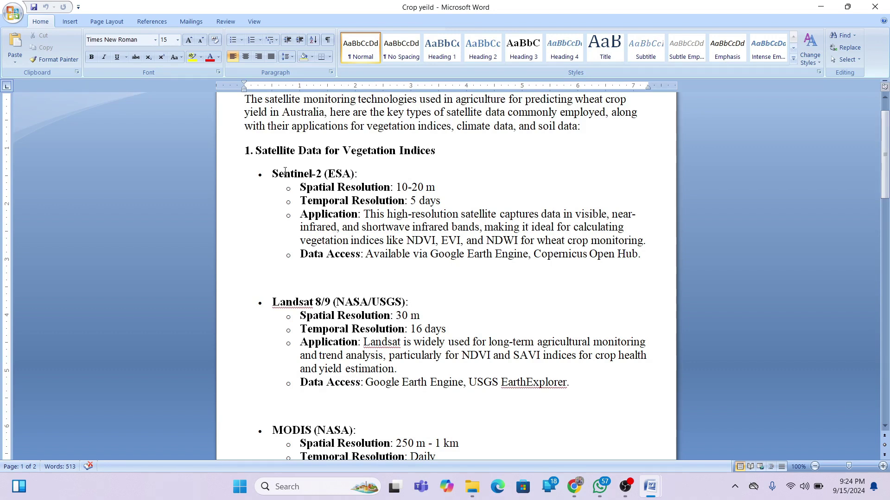
Highlight the Sentinel-2 (ESA) name and its NDVI, EVI and NDWI indices
left_click_drag(272, 174, 350, 176)
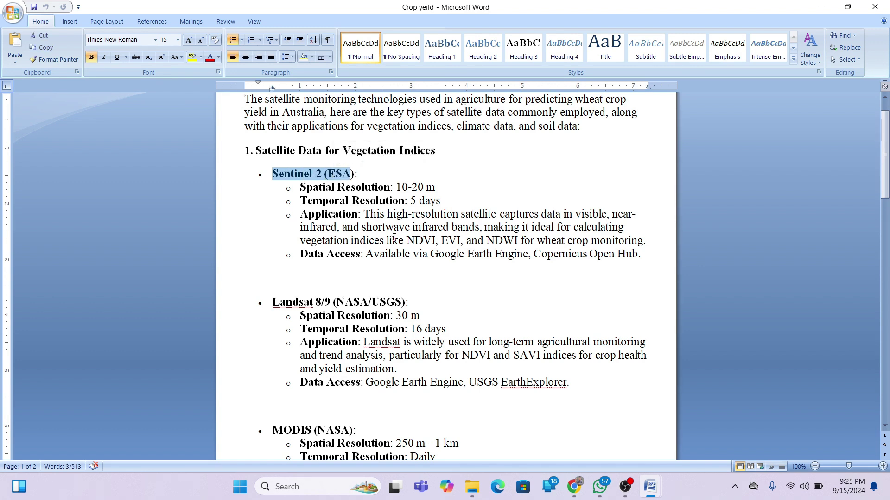
left_click_drag(406, 241, 521, 240)
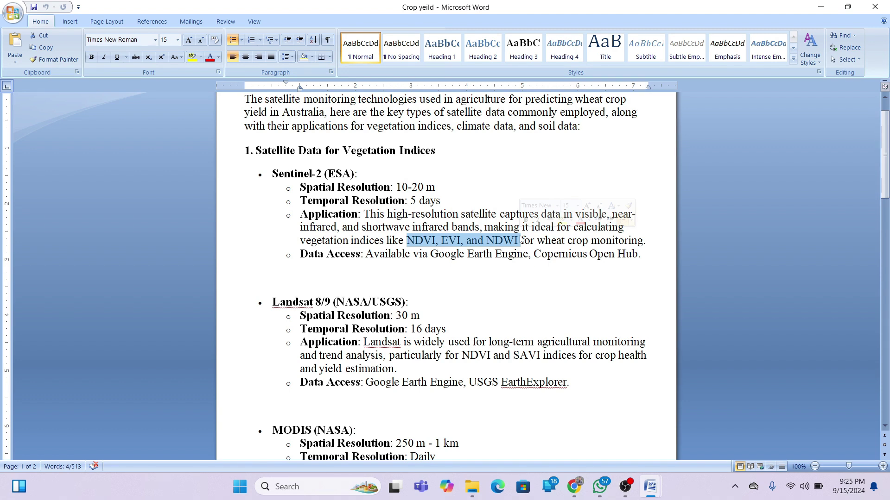
left_click(417, 283)
Move down past Landsat and MODIS to CHIRPS on page 2, showing both Word window previews
key("Down")
key("Down")
key("Down")
key("Down")
key("Down")
key("Down")
key("Down")
key("Down")
key("Down")
key("Down")
key("Down")
key("Down")
key("Down")
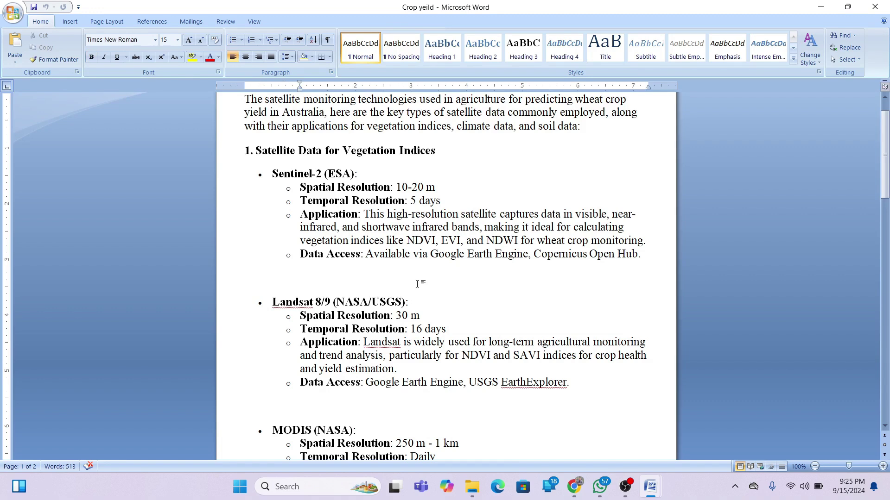
key("Down")
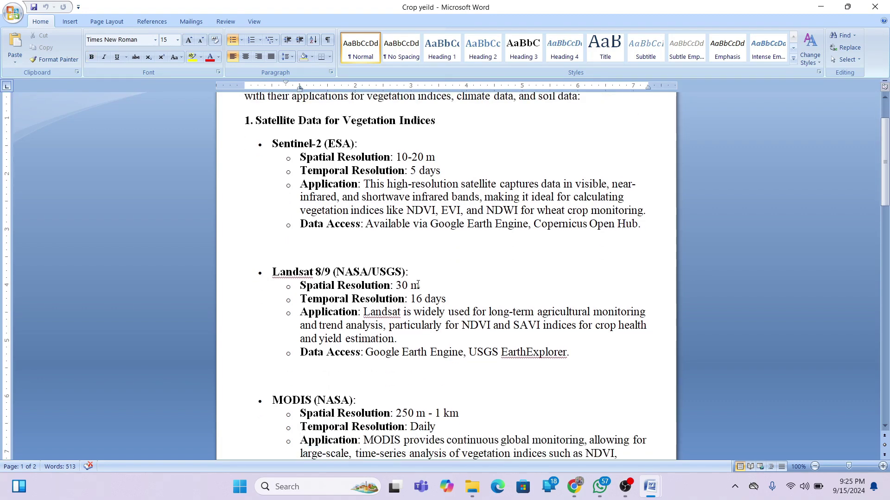
key("Down")
key("Down")
key("Down")
key("Down")
key("Down")
key("Down")
key("Down")
key("Down")
key("Down")
key("Down")
key("Down")
key("Down")
key("Down")
key("Down")
key("Down")
key("Down")
key("Down")
key("Down")
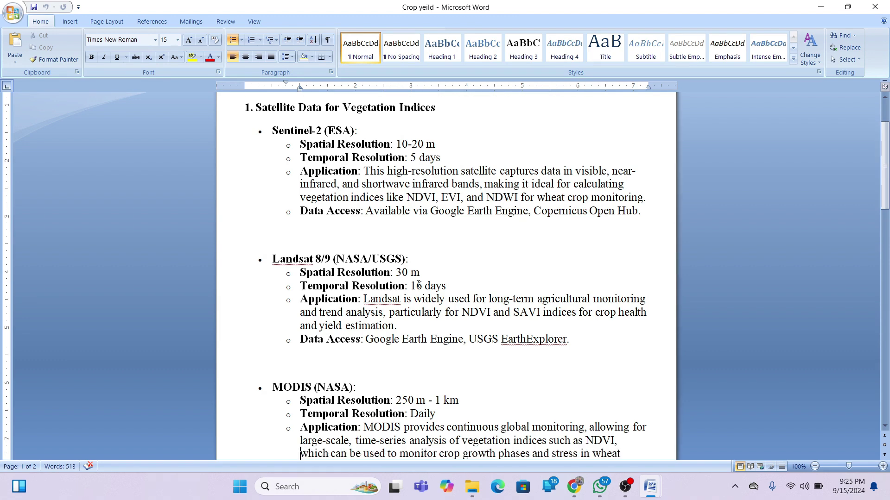
mouse_move(653, 488)
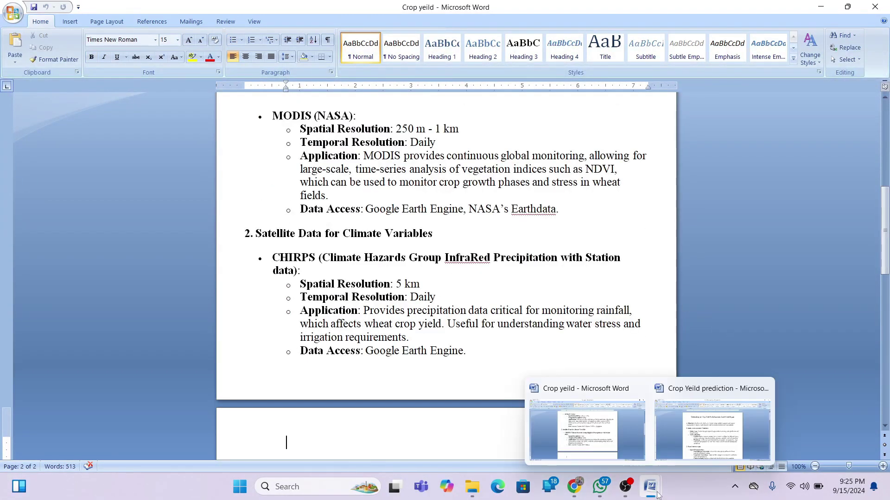
left_click(693, 415)
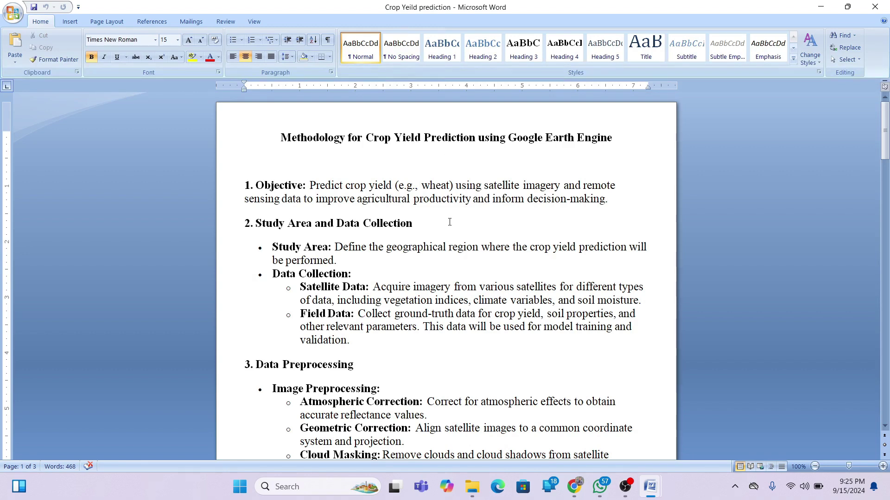
left_click(330, 210)
left_click_drag(300, 315, 356, 312)
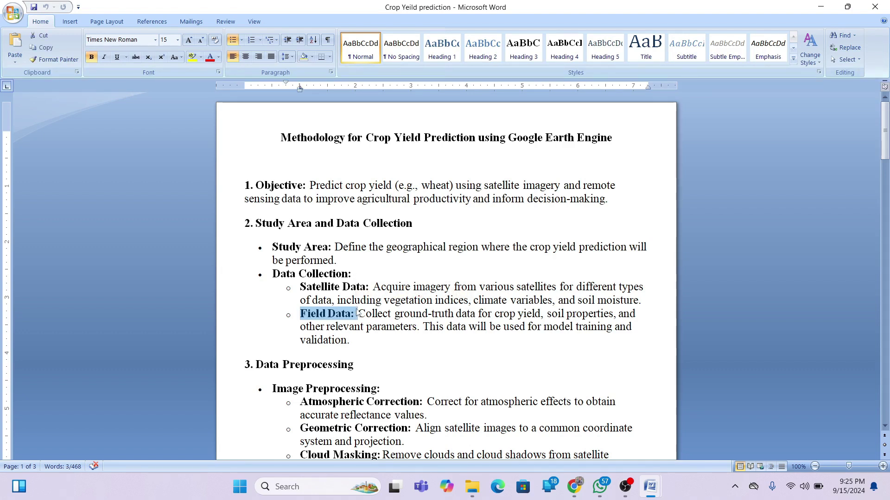
left_click(357, 314)
left_click_drag(301, 287, 638, 301)
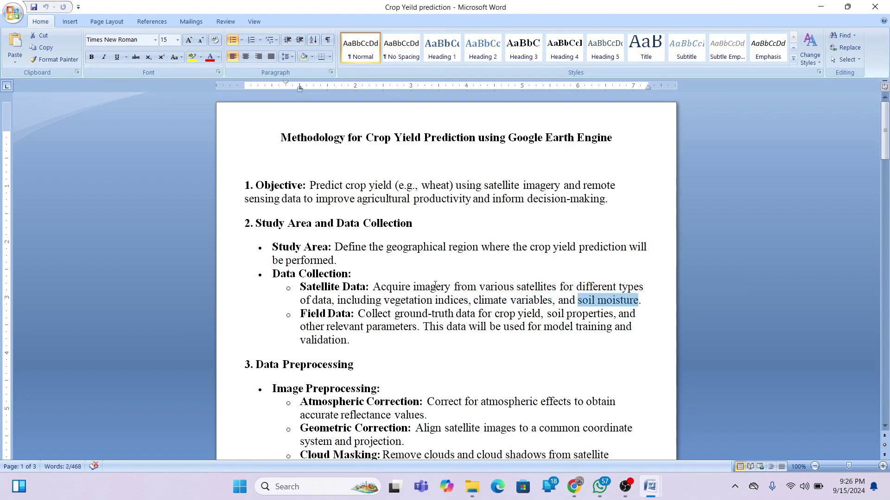
left_click(344, 289)
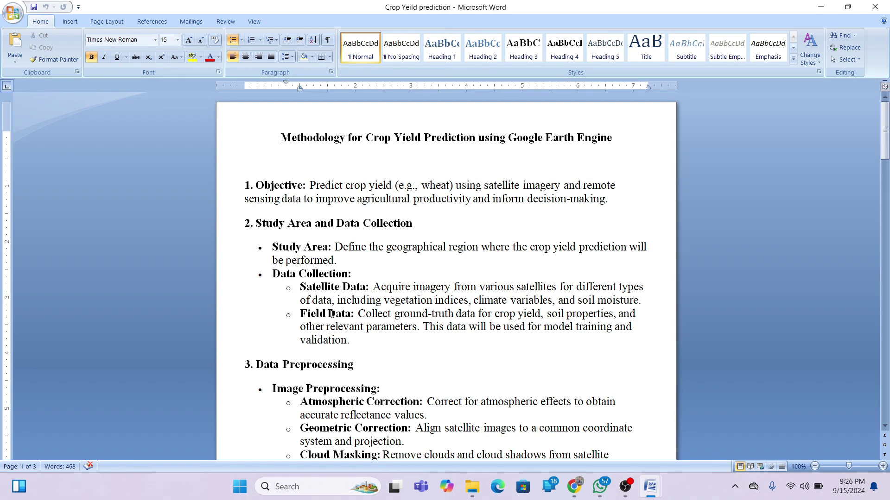
left_click_drag(495, 315, 542, 315)
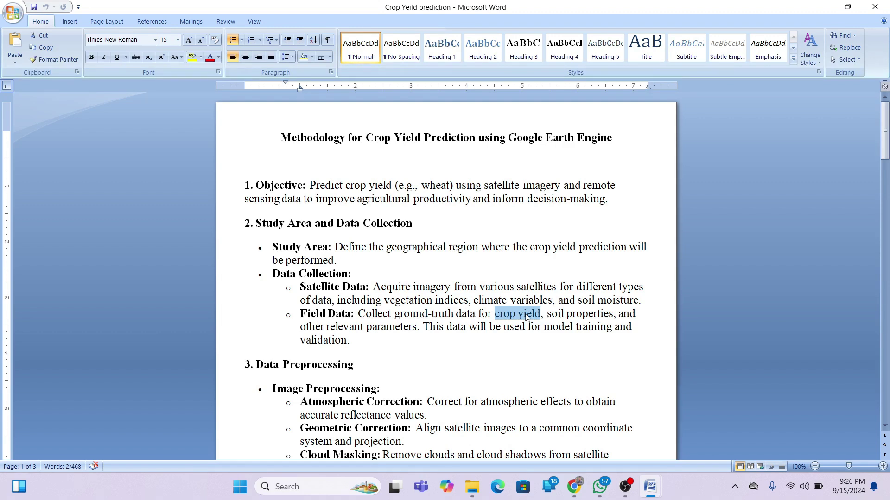
left_click(440, 338)
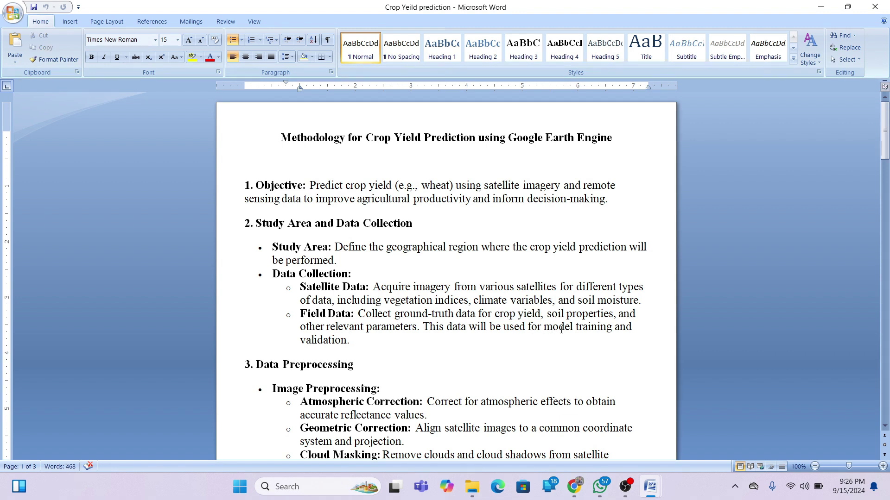
left_click_drag(575, 327, 473, 341)
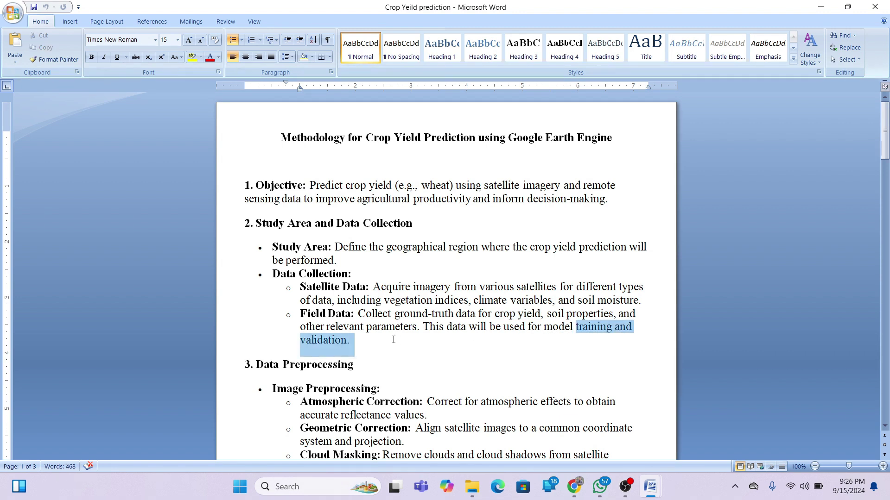
left_click(322, 319)
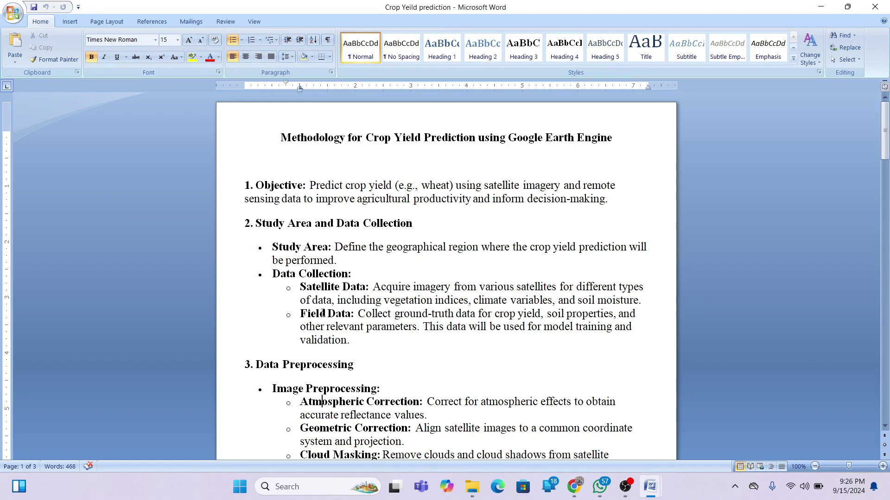
scroll(319, 441, "down", 2)
Review Data Fusion and Feature Engineering, highlighting temperature, precipitation and soil in Feature Extraction
left_click(318, 442)
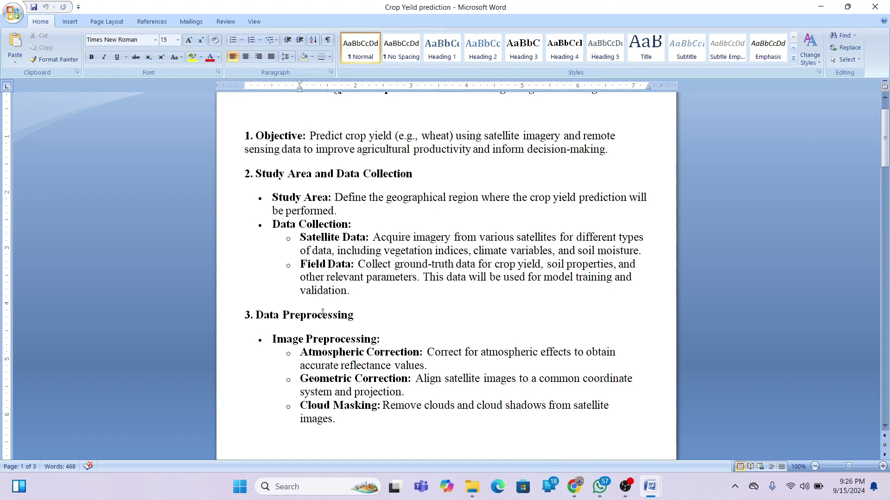
key("Down")
key("Down")
key("Down")
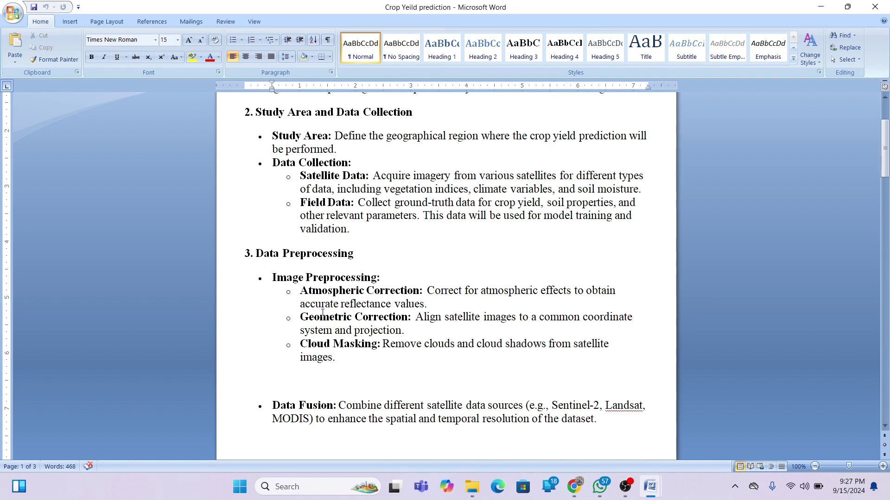
key("Down")
key("Down")
key("Down")
key("Down")
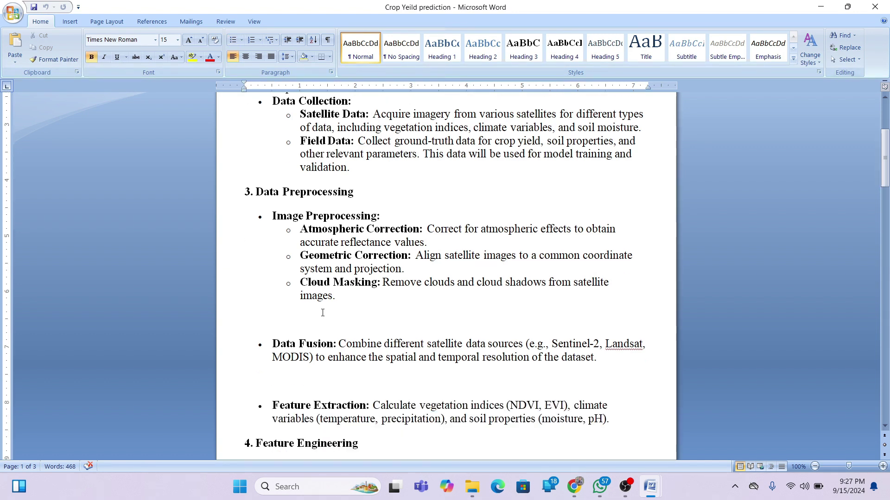
key("Down")
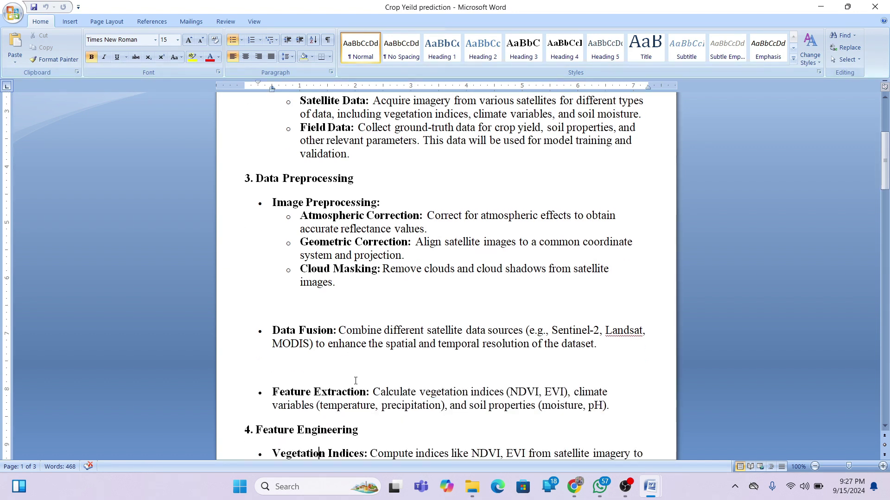
left_click(373, 396)
double_click(328, 407)
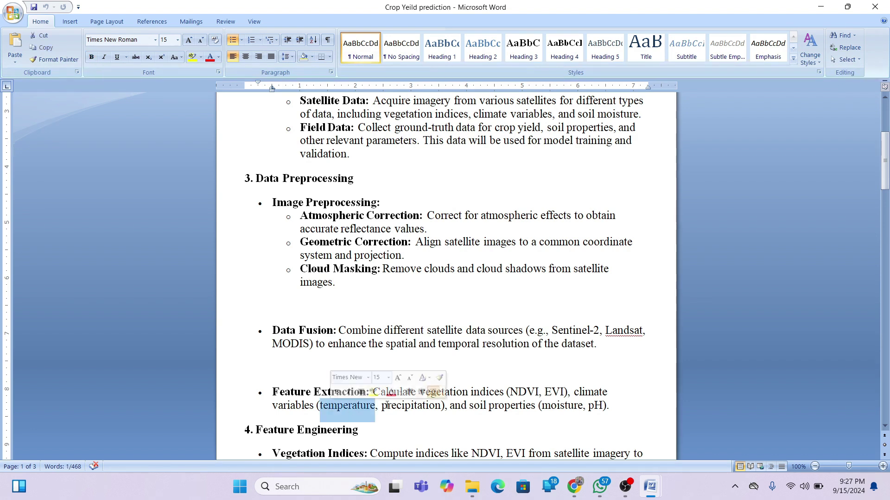
double_click(411, 406)
double_click(479, 407)
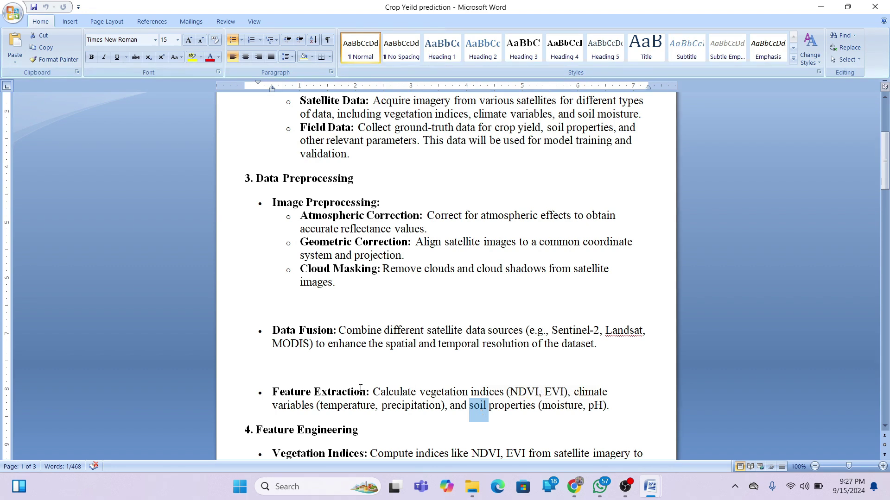
left_click(349, 403)
Highlight the Vegetation Indices label and its NDVI and EVI abbreviations
scroll(348, 403, "down", 3)
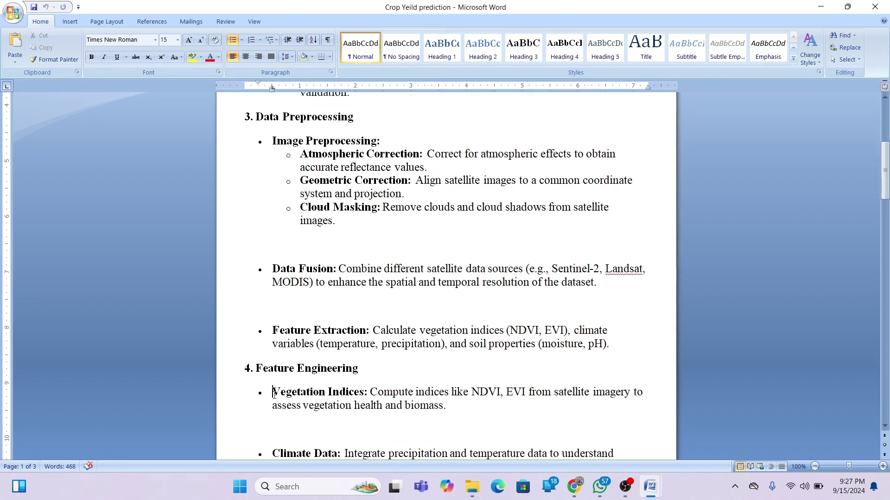
left_click_drag(273, 392, 364, 392)
double_click(479, 392)
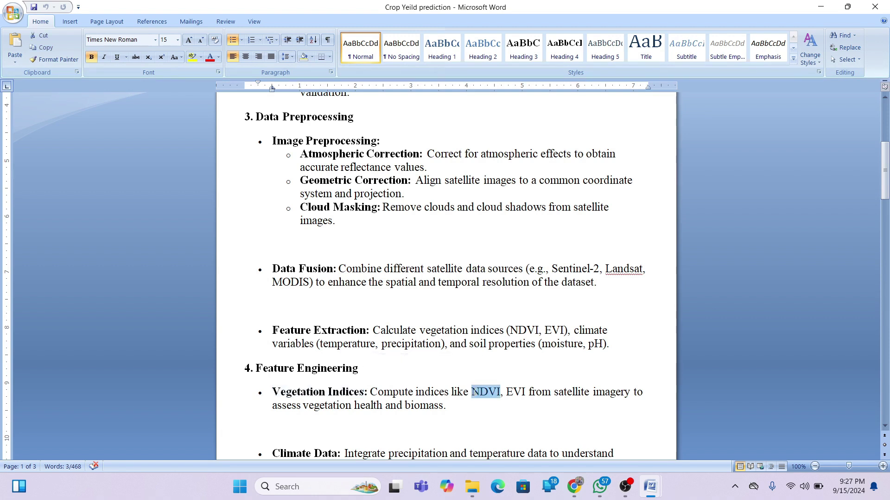
double_click(518, 393)
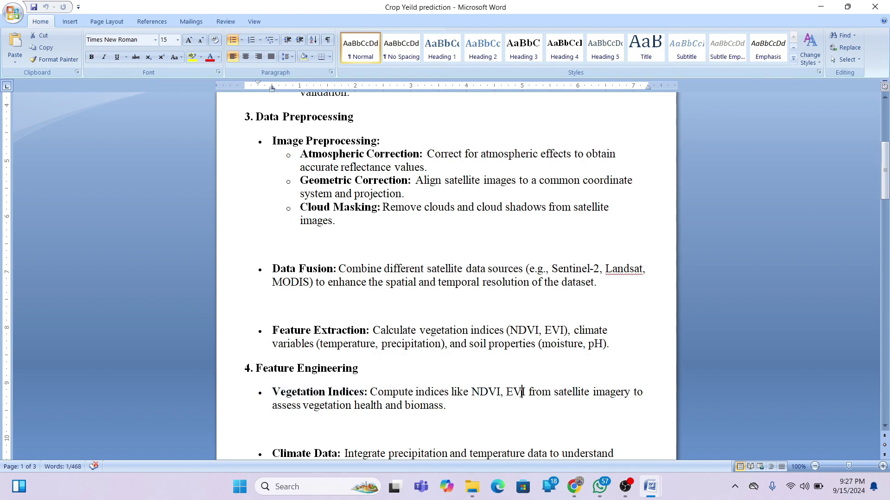
left_click(435, 424)
Move past Soil Data, highlight temperature in Climate Data, and reach the end of 5. Model Development
key("Down")
key("Down")
key("Down")
key("Down")
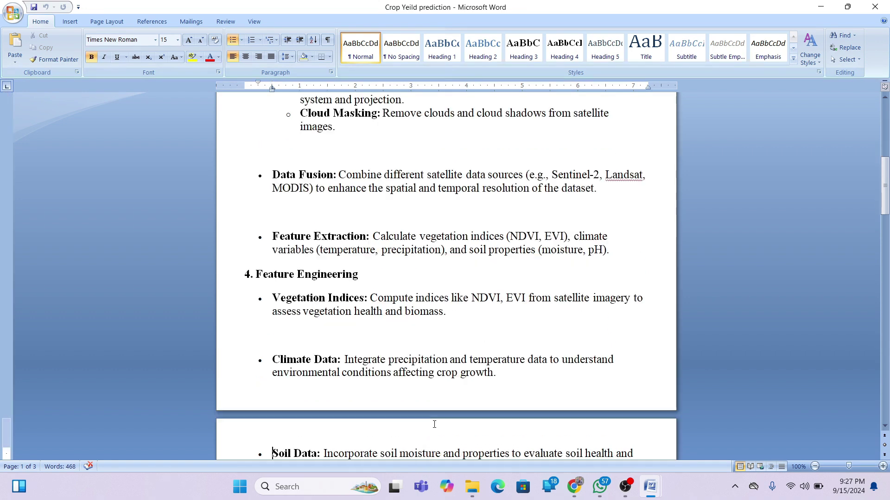
key("Down")
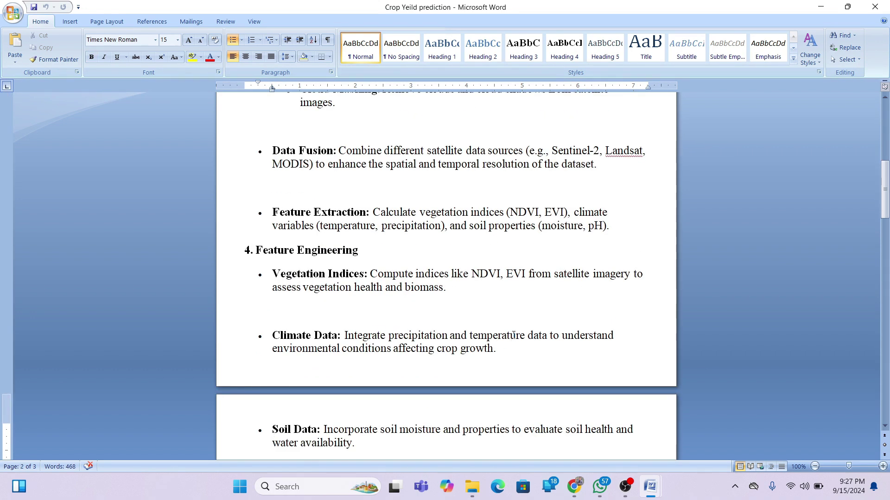
double_click(513, 334)
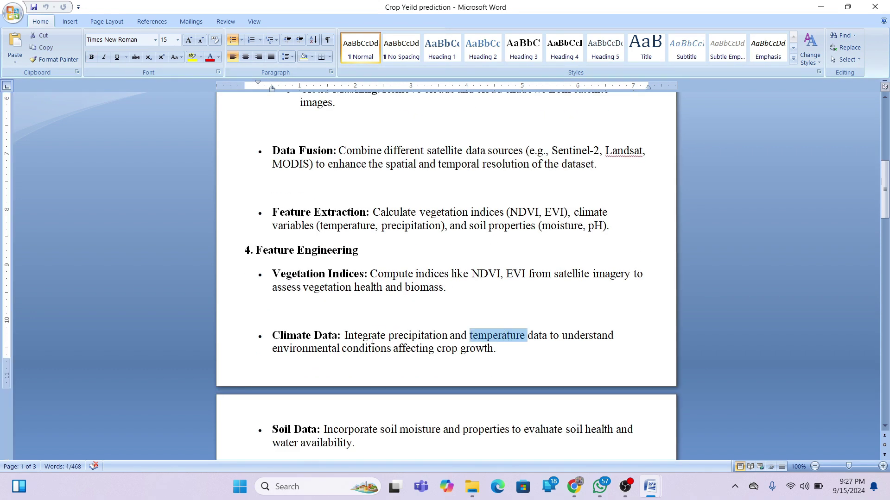
left_click(413, 350)
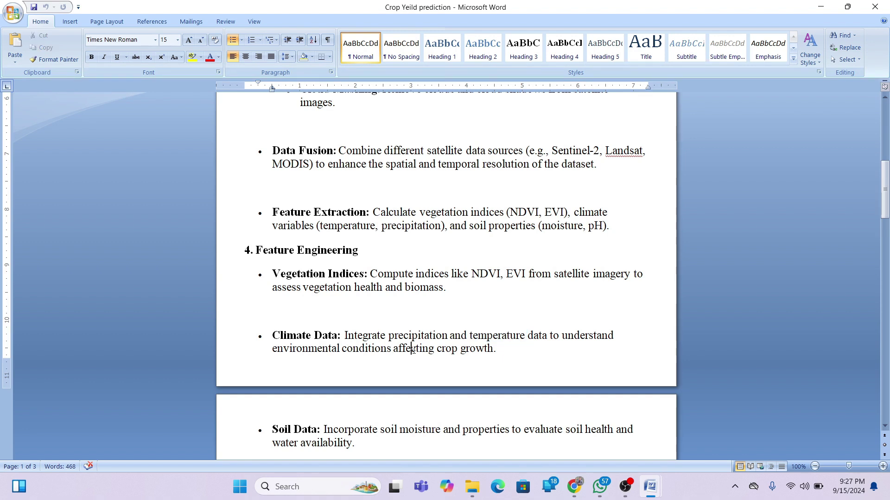
key("Down")
key("Down")
key("Down")
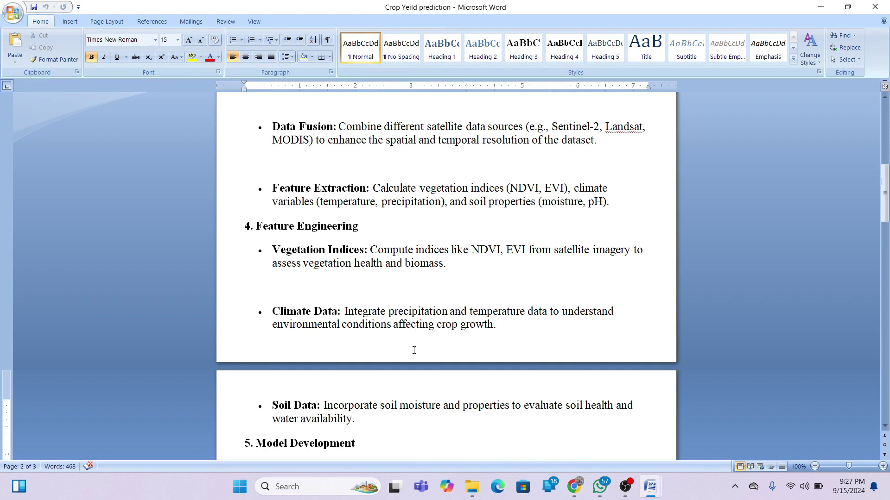
Type the 'Training Data Preparation:' bullet with indented Training Dataset and Feature Selection sub-points
key("Return")
type("Training Data Preparation:")
key("Return")
key("Tab")
type("Training Dataset: Prepare a dataset with features extracted from satellite images and ground-truth crop yield measurements.")
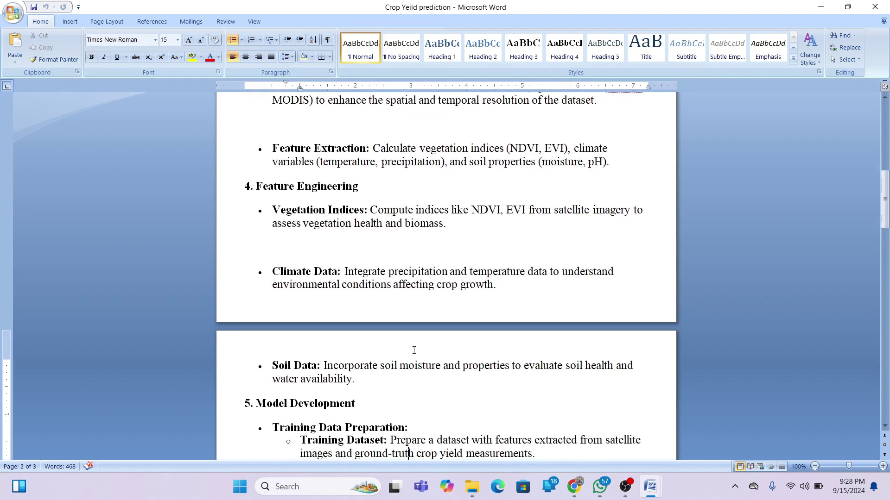
key("Return")
type("Feature Selection: Choose relevant features that influence crop yield.")
key("Return")
key("Return")
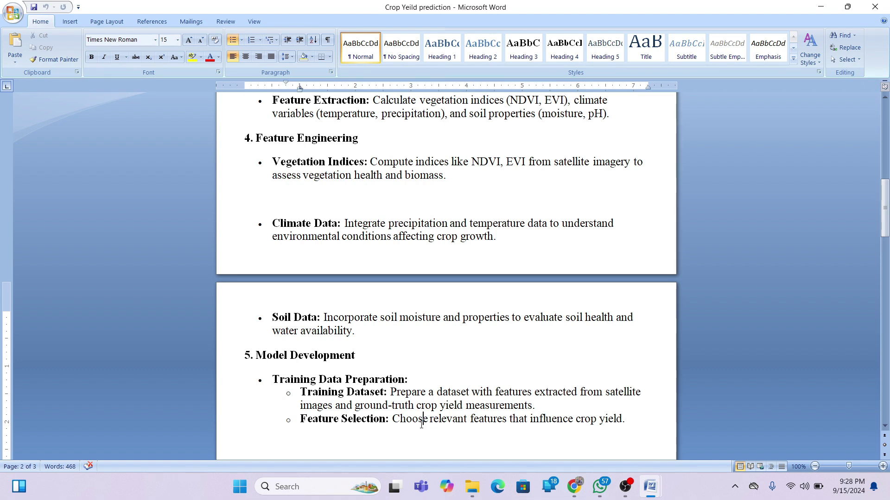
Paste the Machine Learning Model block after Feature Selection and highlight Random Forest
key("ctrl+v")
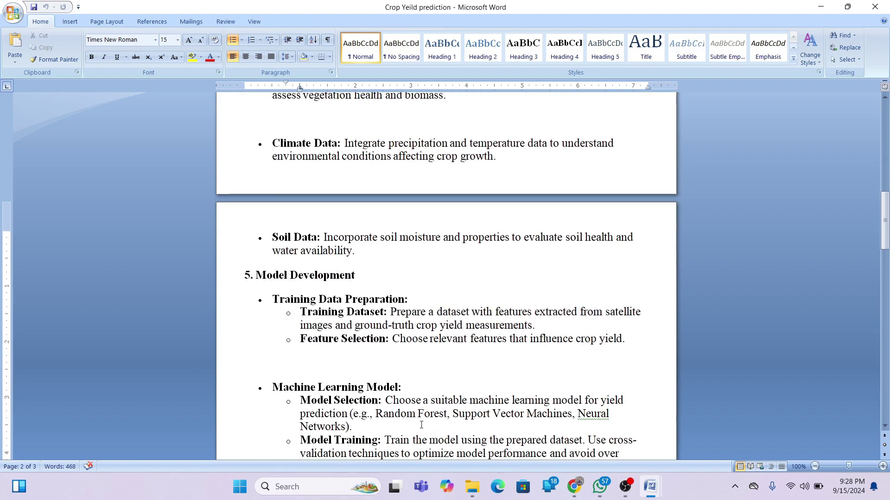
key("Down")
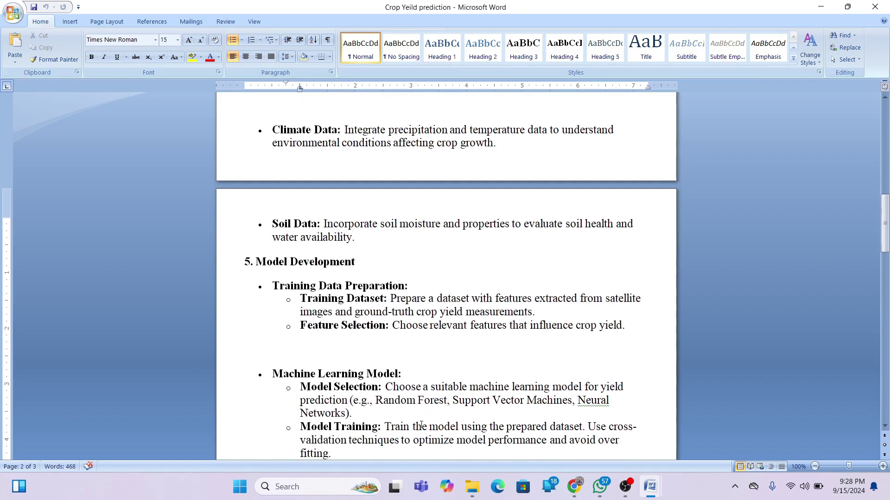
left_click_drag(376, 400, 424, 401)
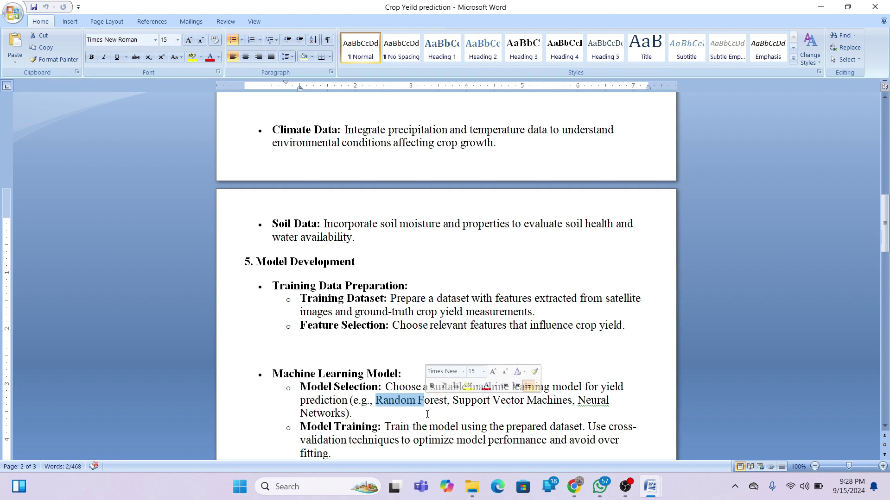
left_click(378, 414)
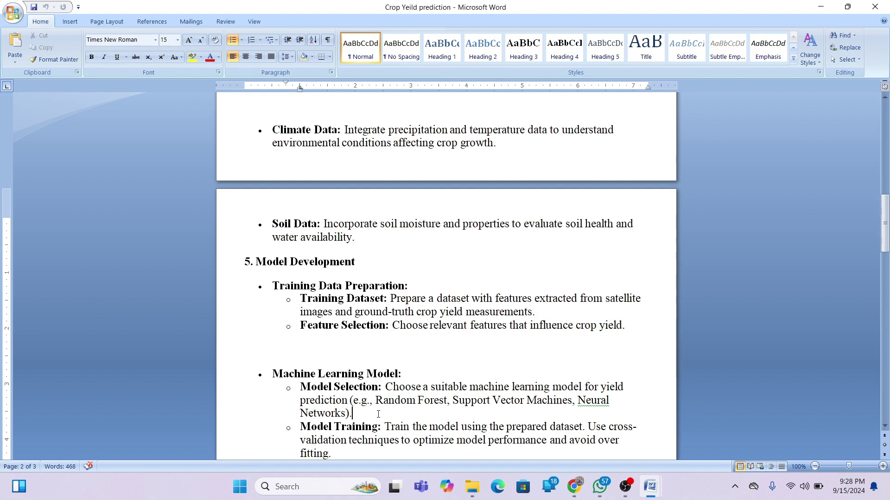
Move down through Model Training, Performance Metrics and Prediction, then back up to the title
key("Down")
key("Down")
key("Down")
key("Down")
key("Down")
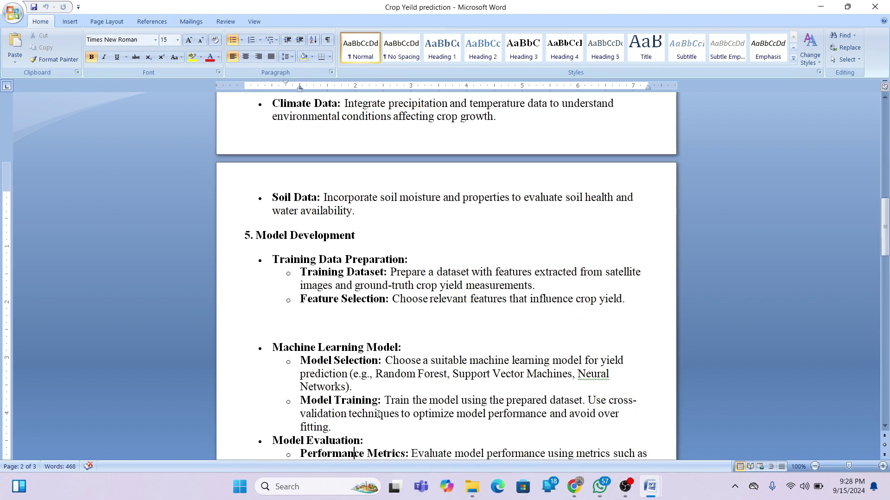
key("Down")
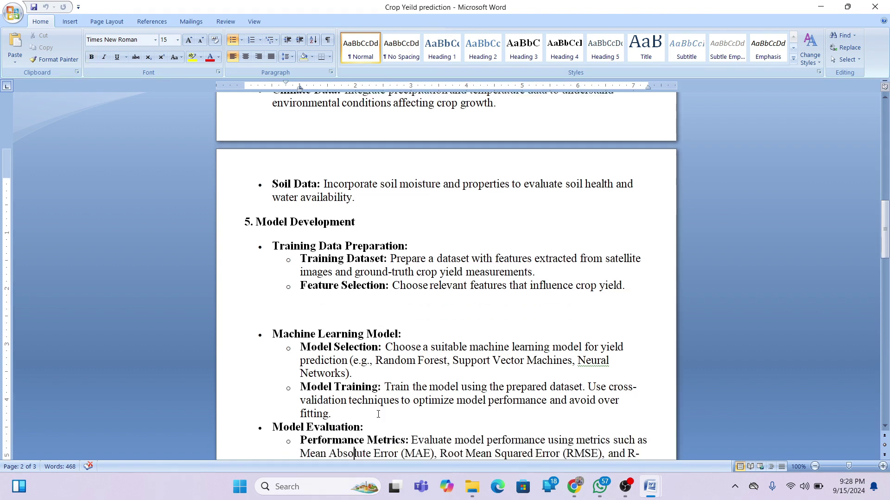
key("Down")
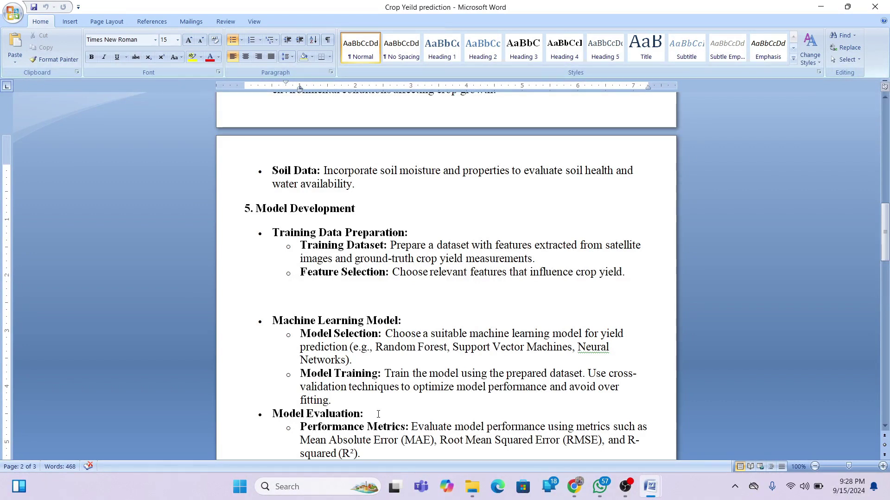
key("Down")
key("Down")
key("Down")
key("Down")
key("Down")
key("Down")
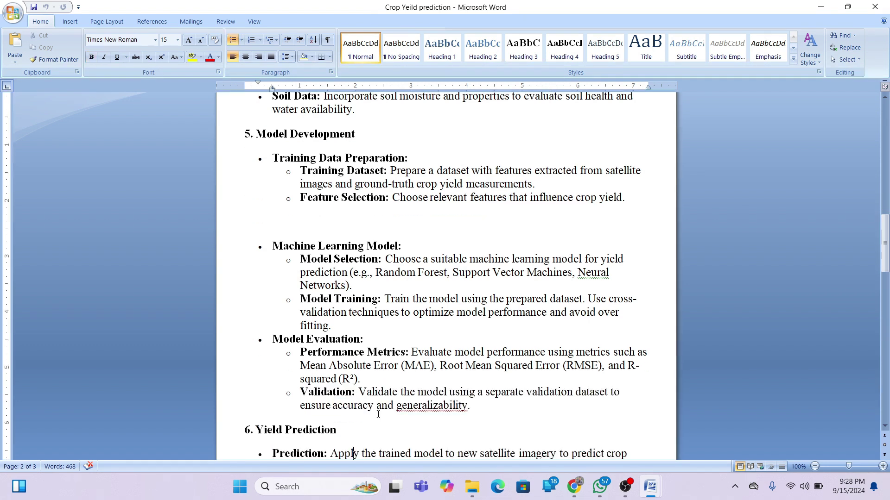
key("Down")
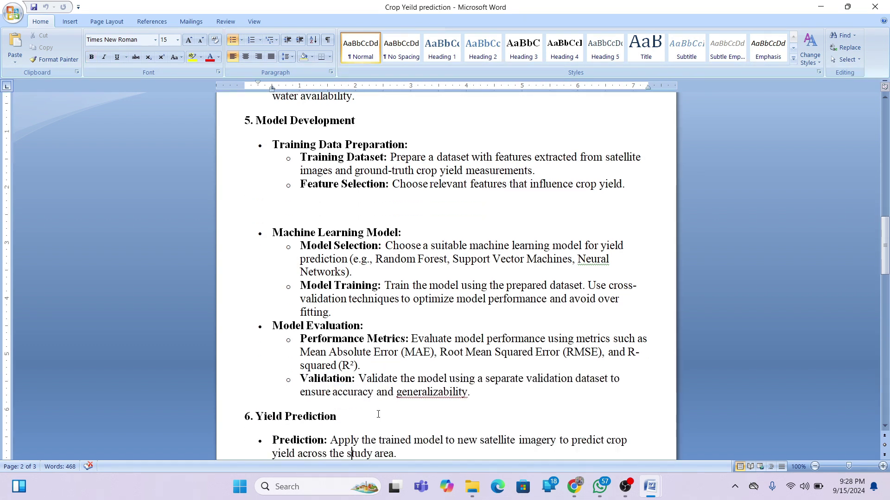
key("Down")
key("Down")
key("Down")
key("Down")
key("Down")
key("Down")
key("Down")
key("Down")
key("Up")
key("Up")
key("Up")
key("Up")
key("Up")
key("Up")
key("Up")
key("Up")
key("Up")
key("Up")
key("Up")
key("Up")
key("Up")
key("Up")
key("Up")
key("Up")
key("Up")
key("Up")
key("Up")
key("Up")
key("Up")
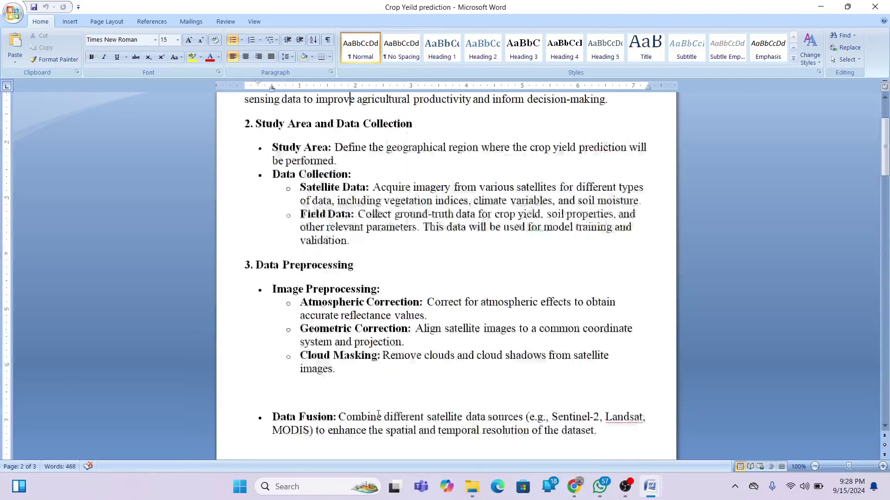
key("Up")
key("Up")
key("Up")
key("Up")
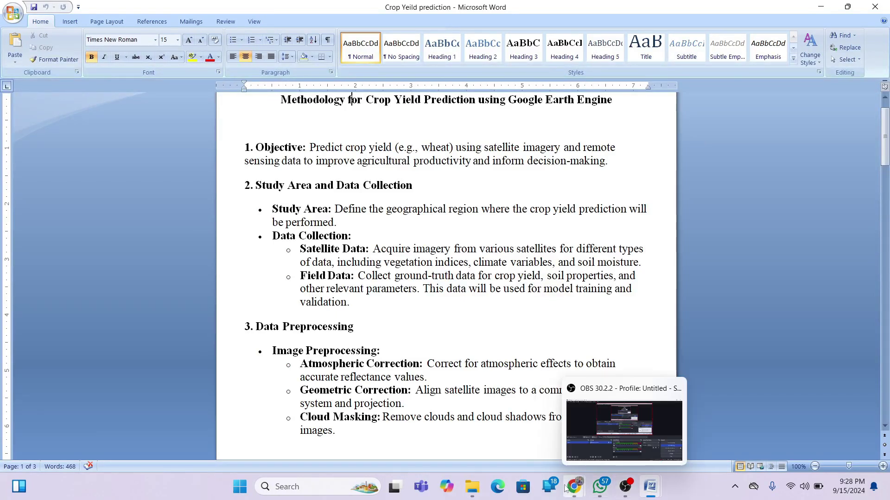
Switch from the video call to the Earth Engine script and give the map more room
mouse_move(571, 486)
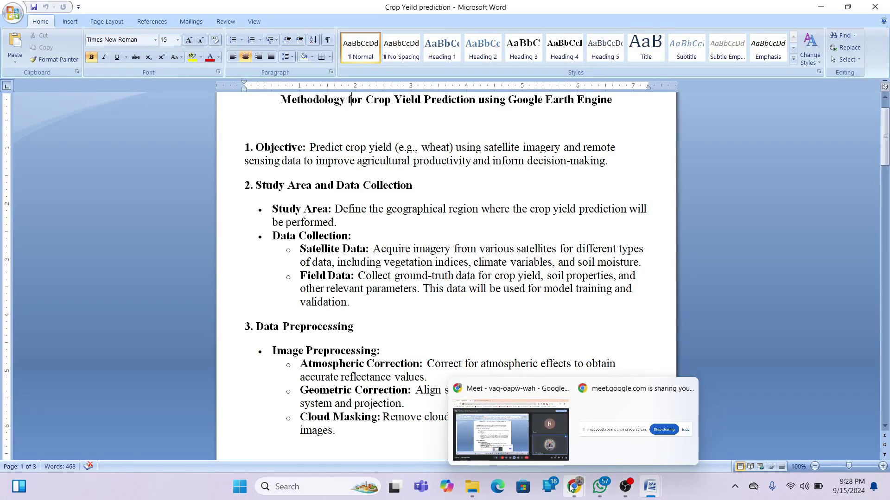
left_click(513, 427)
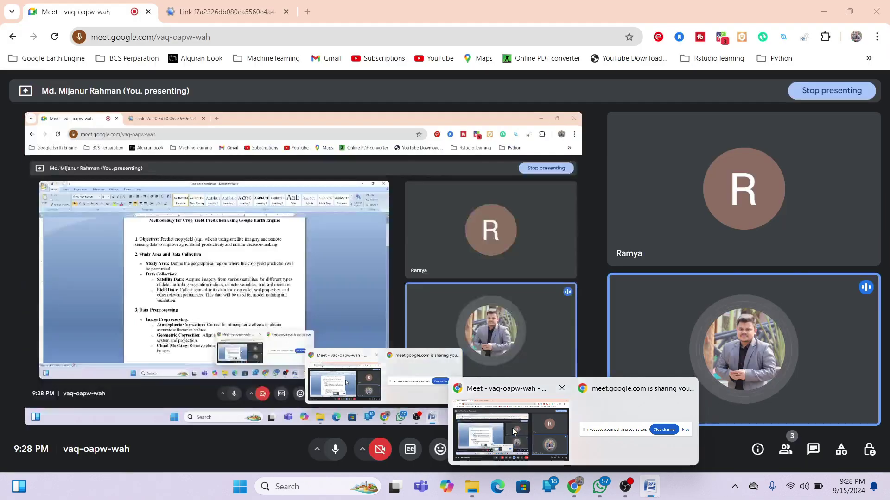
left_click(275, 10)
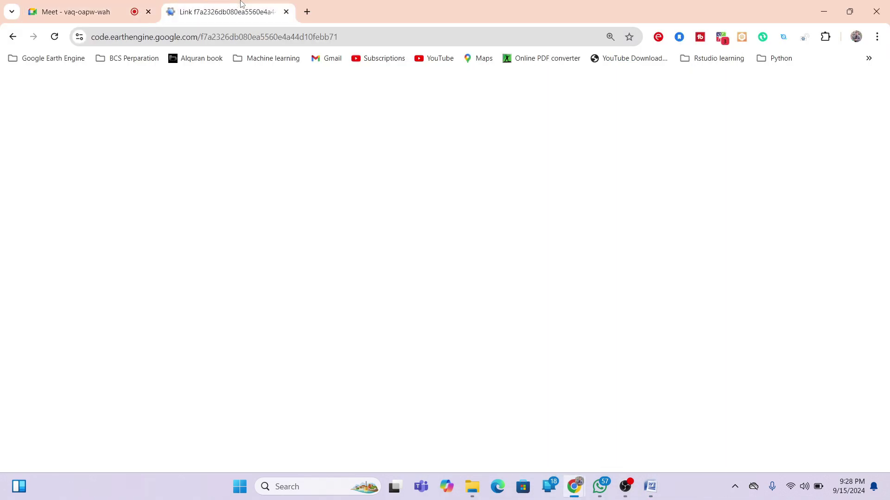
left_click_drag(451, 238, 451, 149)
Show the 13 geometry training points, select a marker, then hide the geometry overlays
scroll(477, 231, "up", 1)
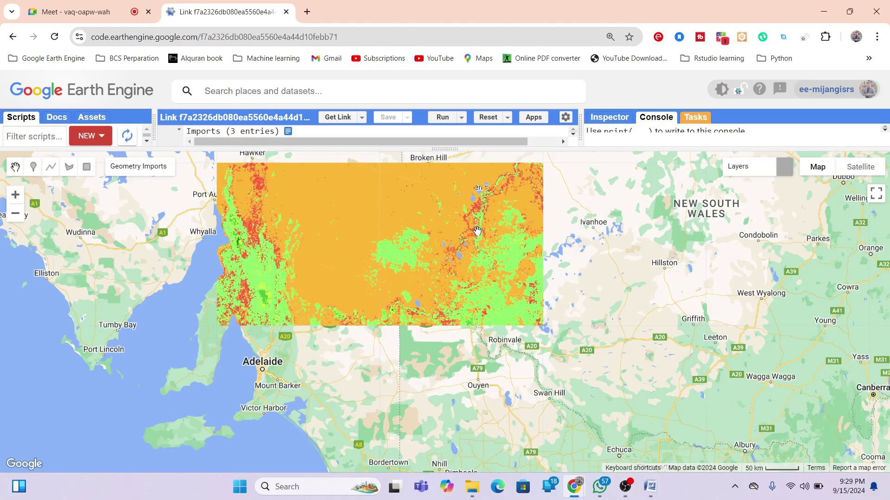
mouse_move(752, 176)
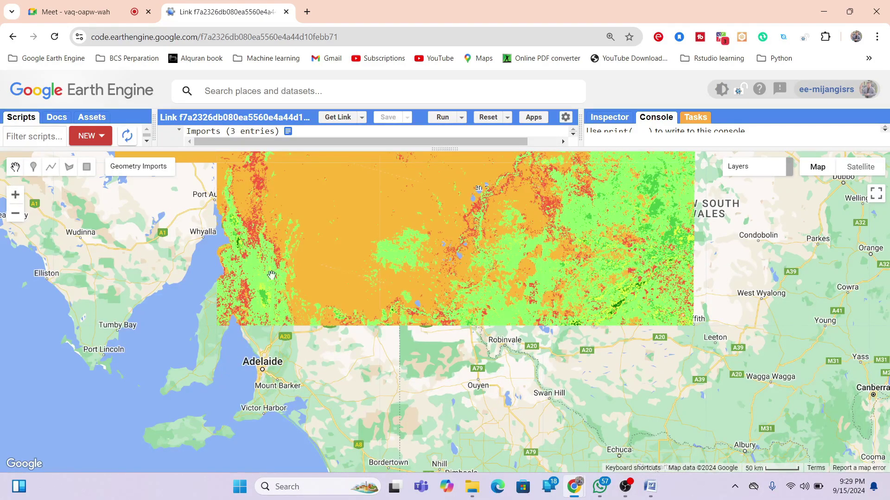
mouse_move(134, 172)
left_click(115, 198)
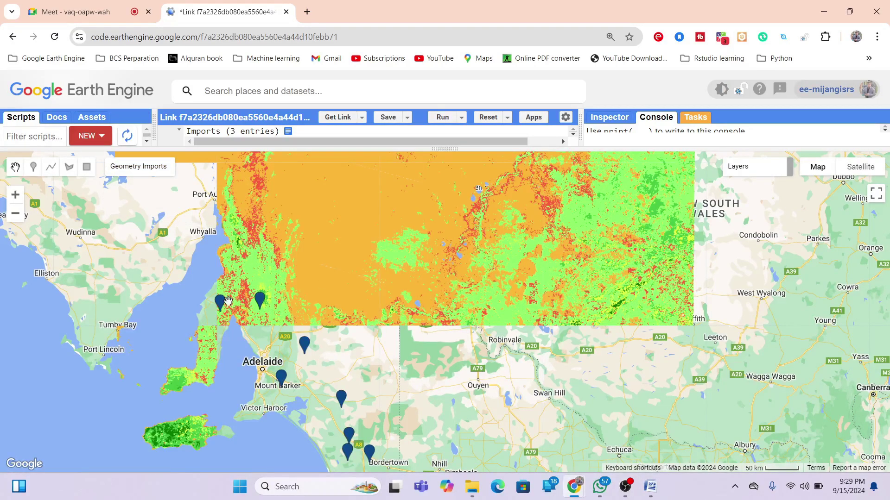
left_click(284, 387)
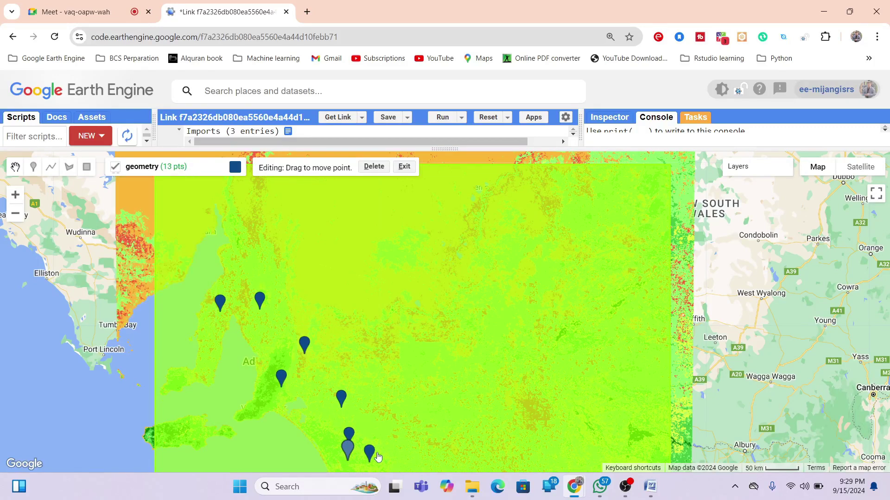
left_click(115, 167)
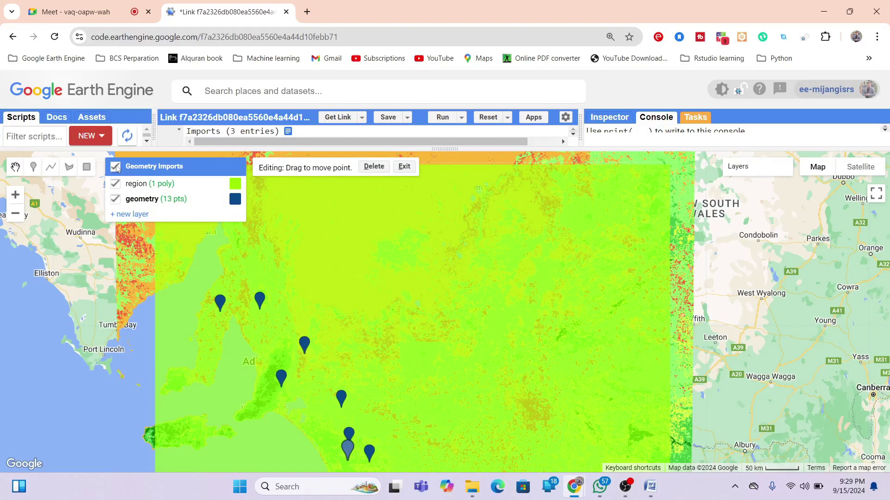
Enlarge the code editor and highlight the COPERNICUS/S2 collection and its 2023 date range
left_click_drag(444, 154, 444, 266)
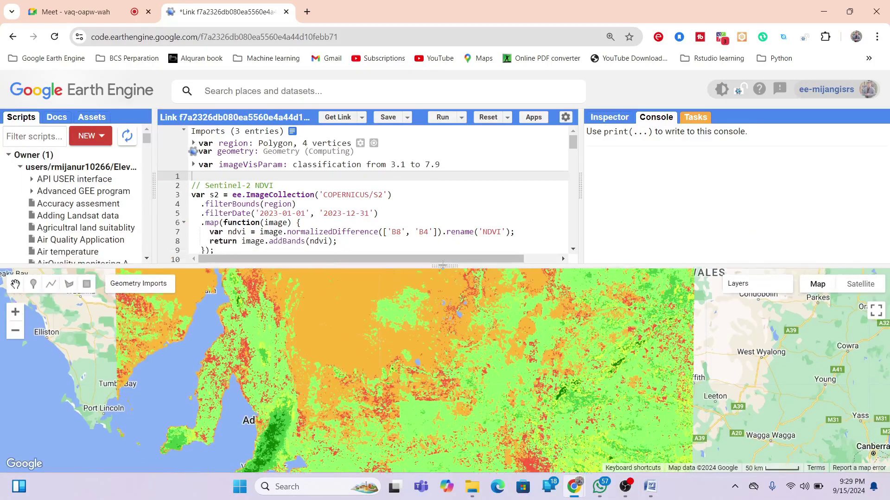
left_click(319, 210)
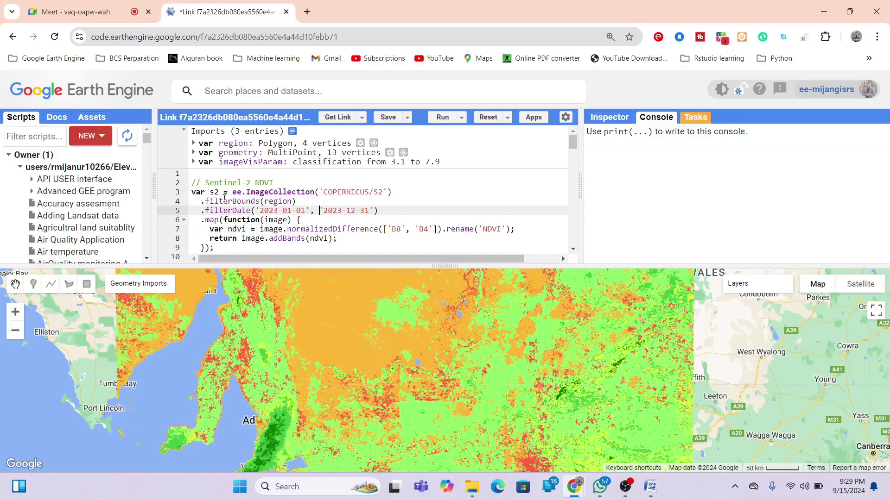
left_click_drag(323, 191, 384, 194)
left_click(384, 195)
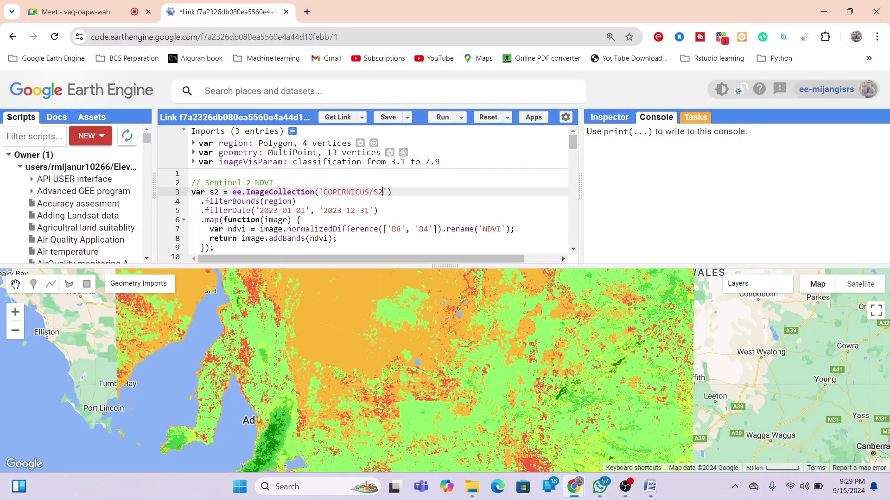
left_click_drag(258, 212, 375, 211)
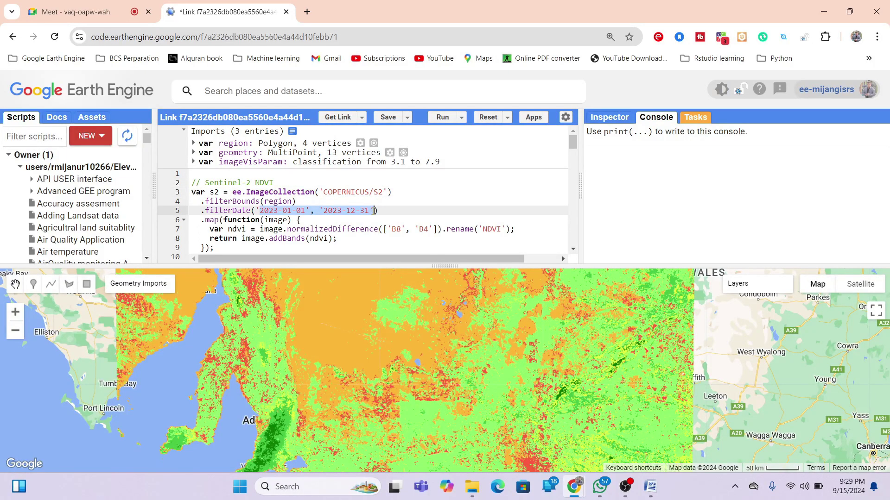
left_click(346, 230)
Step through the Landsat 8 and MODIS NDVI code to the CHIRPS precipitation block
key("Down")
key("Down")
key("Down")
key("Down")
type("// Landsat 8 NDVI")
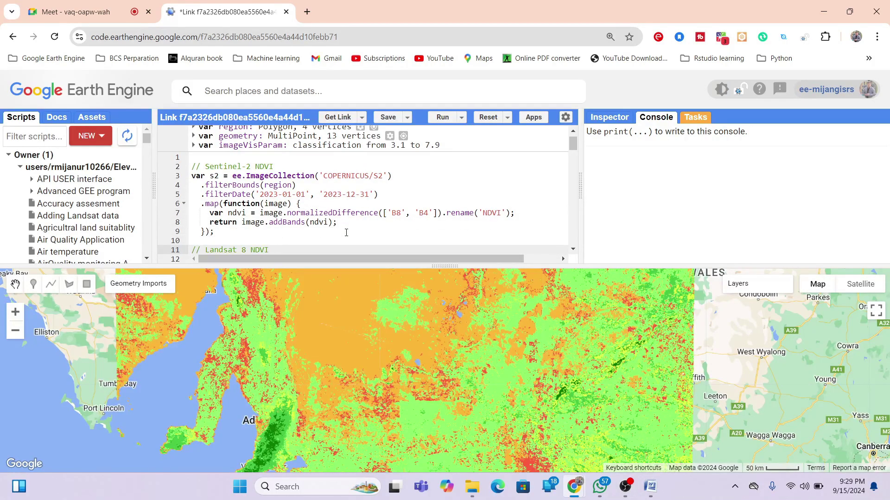
type("var landsat = ee.ImageCollection(\"LANDSAT/LC08/C02/T1_TOA\")   .filterBounds(region)")
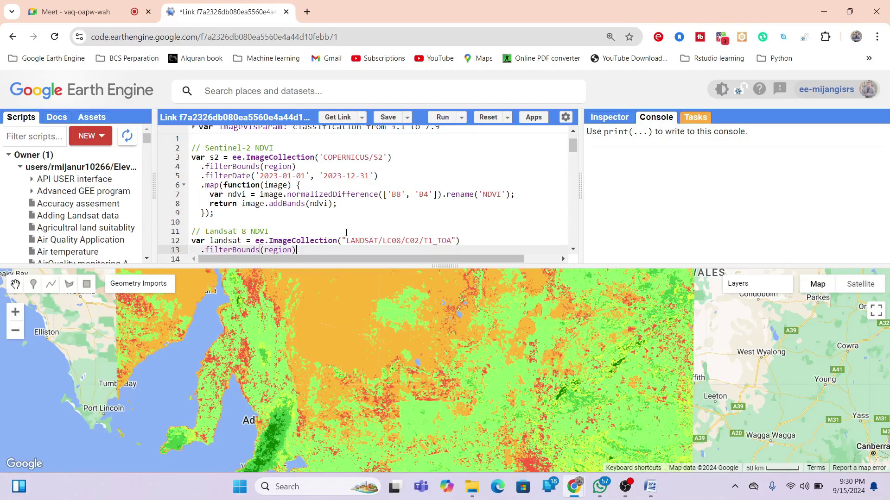
type(".filterDate('2023-01-01', '2023-12-31')   .map(function(image) {     var ndvi = image.normalizedDifference(['B5', 'B4']).rename('NDVI');     return image.addBands(ndvi);   });  // MODIS NDVI var modis = ee.ImageCollection('MODIS/006/MOD13A2')   .filterBounds(region)   .filterDate('2023-01-01', '2023-12-31')   .select('NDVI');")
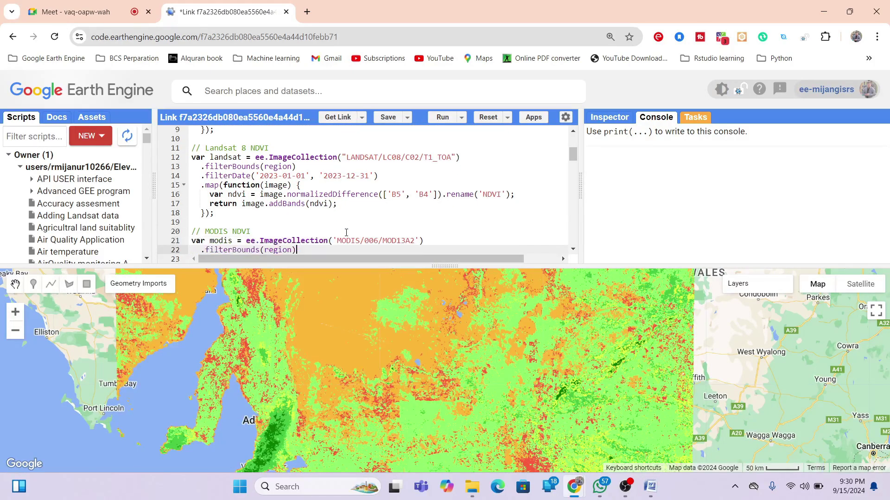
type("// CHIRPS Precipitation var chirps = ee.ImageCollection('UCSB-CHG/CHIRPS/PENTAD')   .filterBounds(region)")
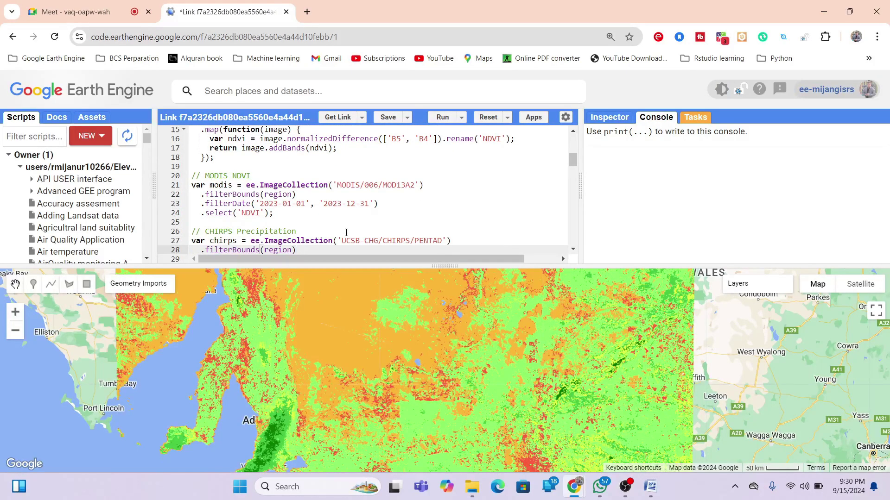
type(".filterDate('2023-01-01', '2023-12-31')")
left_click_drag(204, 222, 299, 222)
left_click(299, 222)
Move through the ERA5 temperature_2m and Sentinel-1 soil moisture code to the combined features
key("Down")
key("Down")
key("Down")
key("Down")
type(".mean()   .select('precipitation');  // ERA5 Temperature var era5 = ee.ImageCollection('ECMWF/ERA5/DAILY')   .filterBounds(region)")
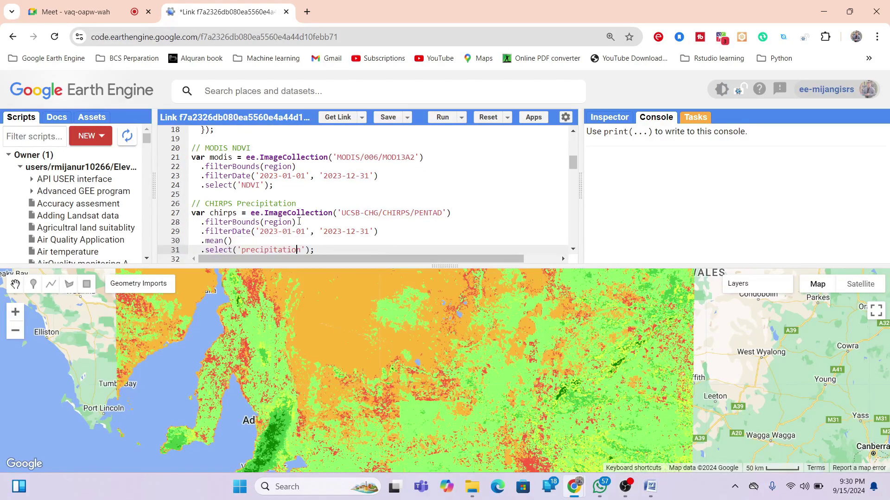
key("Down")
key("Down")
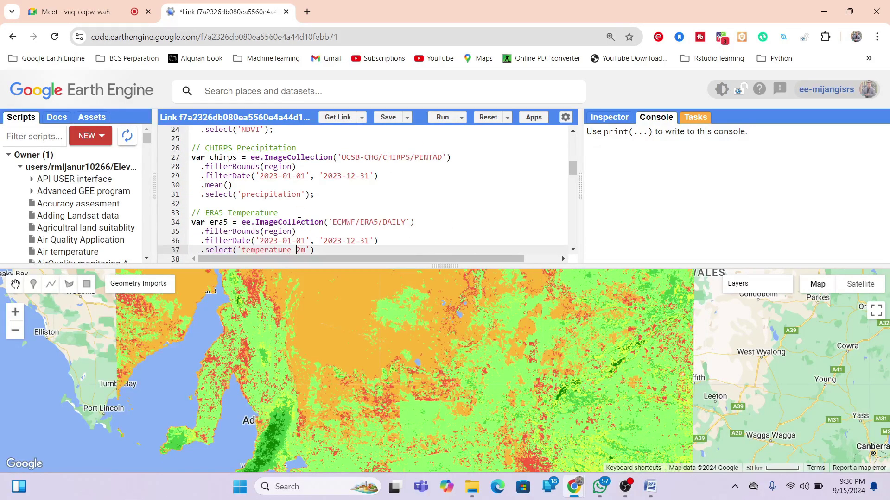
left_click_drag(211, 214, 284, 207)
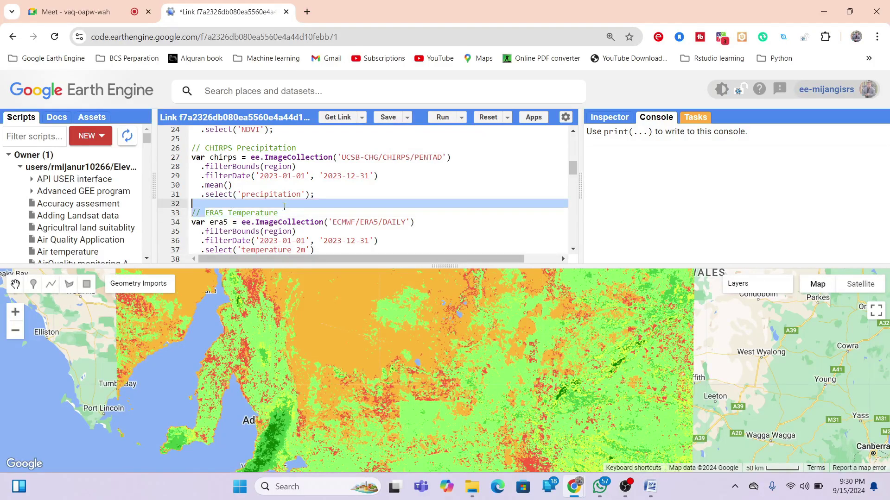
key("Down")
key("Down")
key("Down")
key("Down")
key("Down")
key("Down")
key("Down")
key("Down")
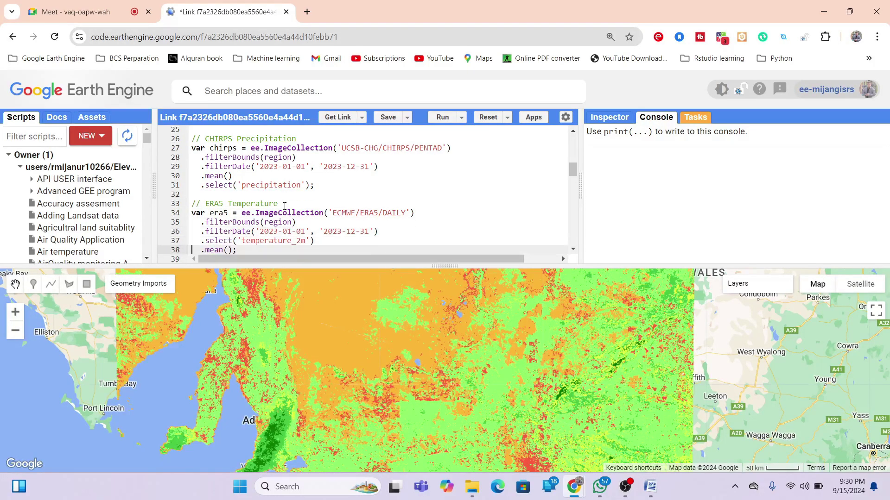
key("Down")
key("Down")
key("Down")
key("Down")
key("Down")
key("Down")
key("Down")
key("Down")
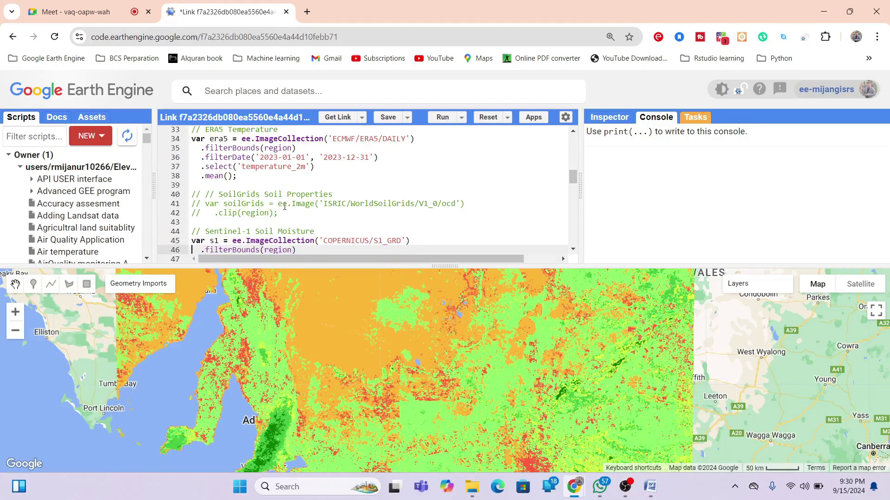
key("Down")
key("Down")
key("Down")
key("Down")
key("Down")
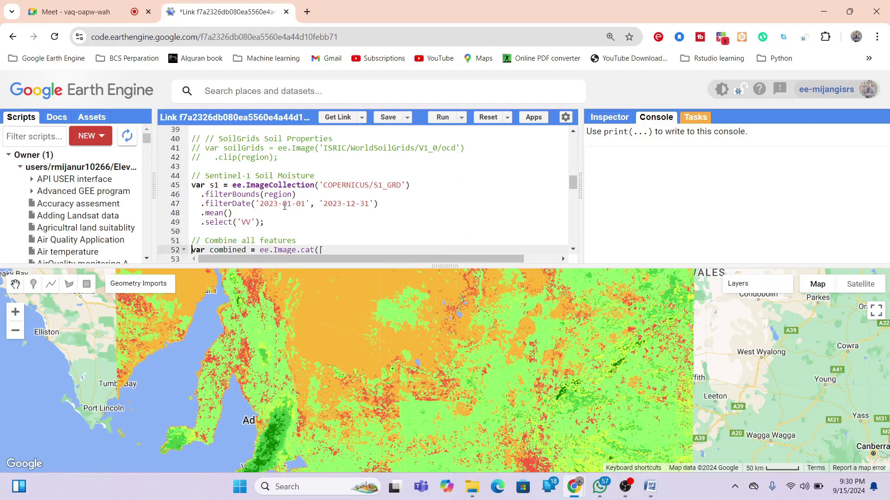
key("Down")
key("Down")
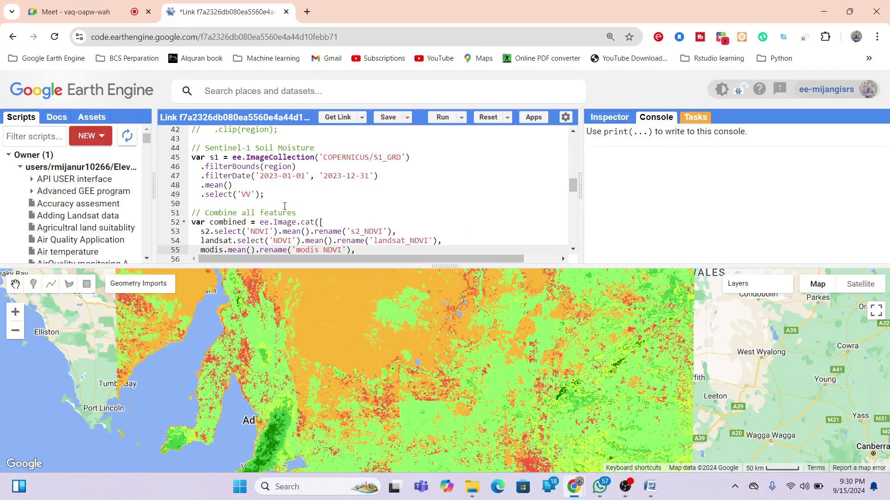
key("Down")
key("Down")
key("Down")
key("Down")
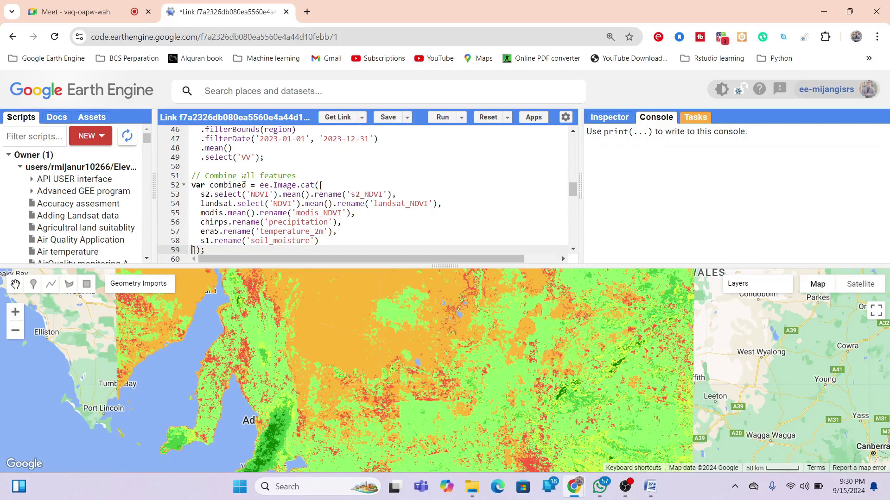
Point out the s2_NDVI, landsat_NDVI, modis_NDVI, precipitation and temperature_2m bands
left_click(252, 193)
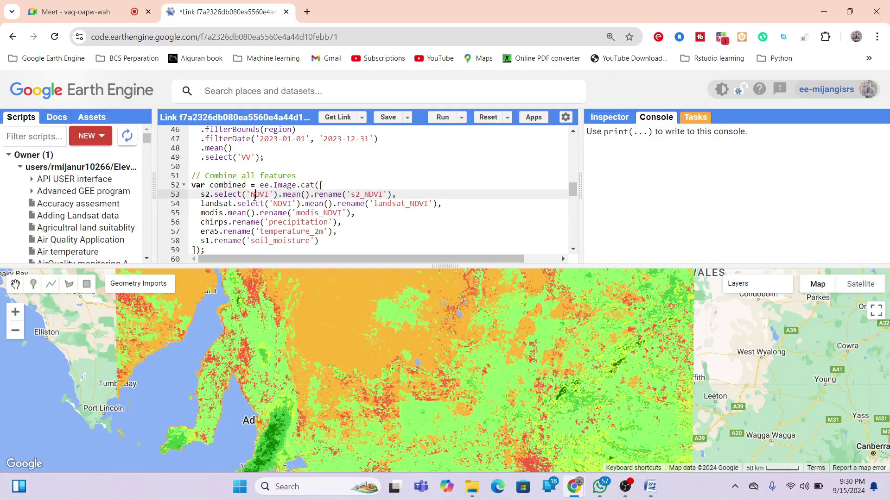
left_click(278, 204)
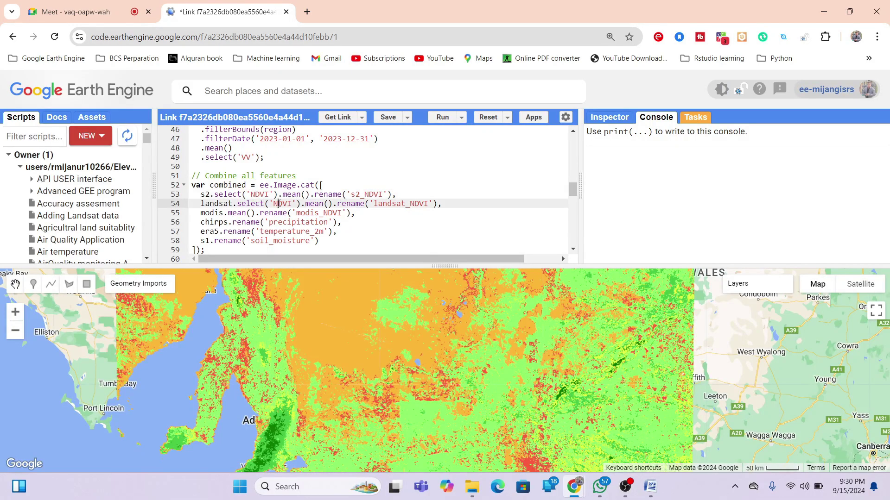
left_click(301, 214)
left_click(289, 223)
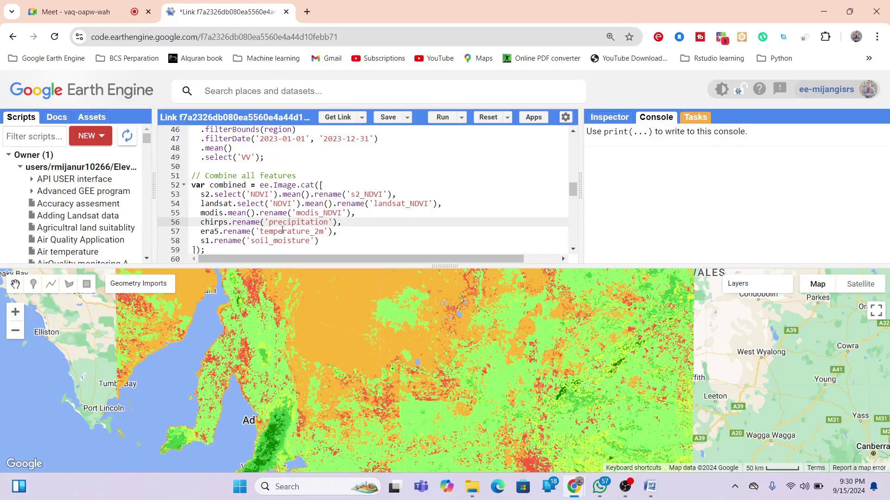
left_click(283, 231)
Scroll through the synthetic training point coordinates and show the geometry points on the map
key("Down")
key("Down")
key("Down")
key("Down")
key("Down")
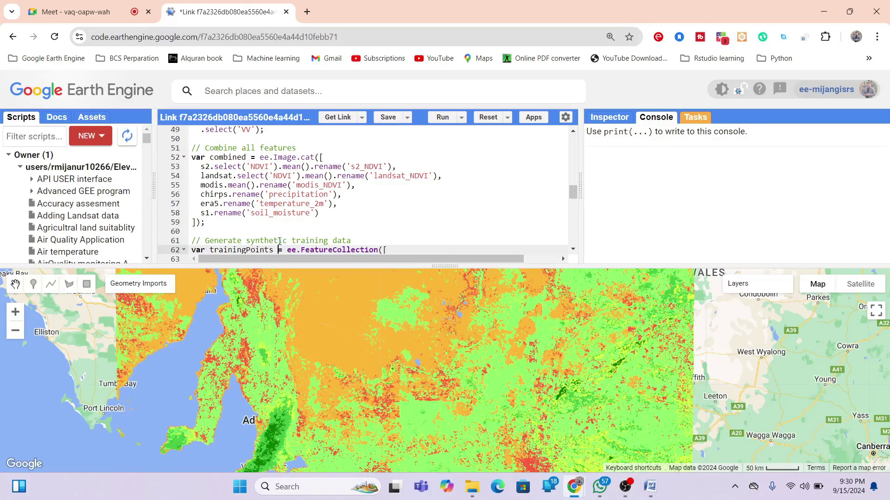
key("Down")
key("Down")
key("Down")
key("Down")
key("Down")
key("Down")
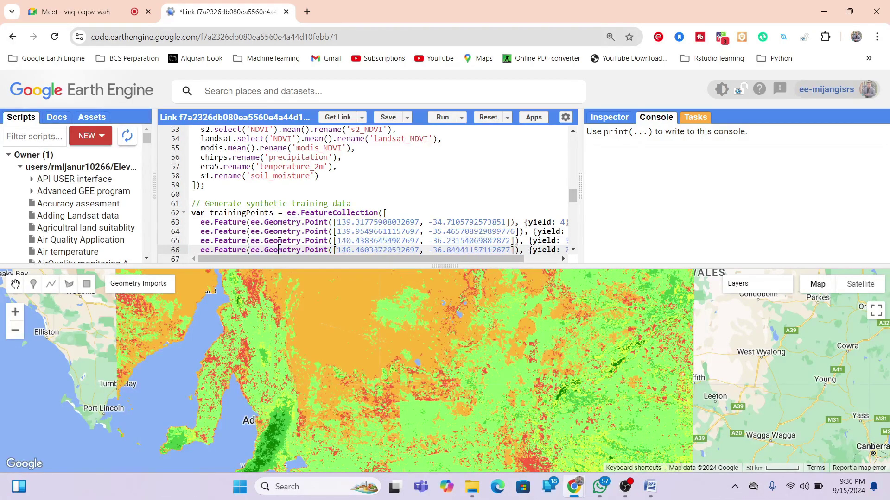
key("Down")
key("Down")
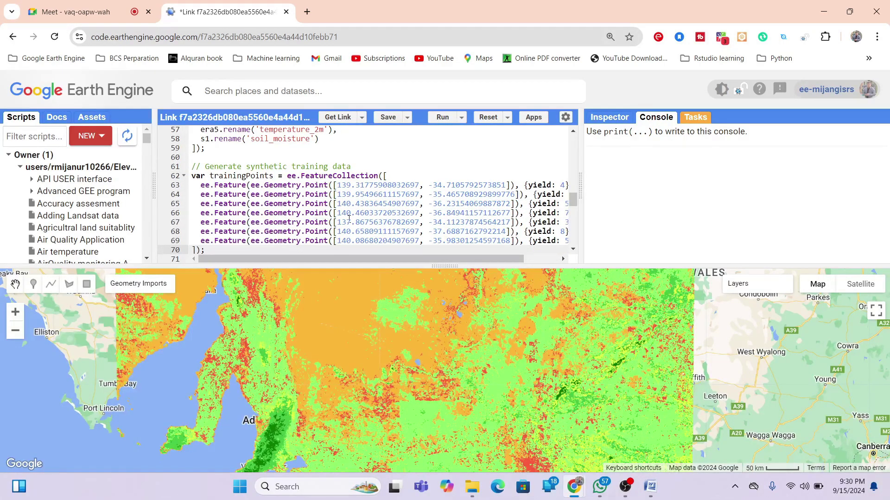
left_click_drag(366, 256, 397, 259)
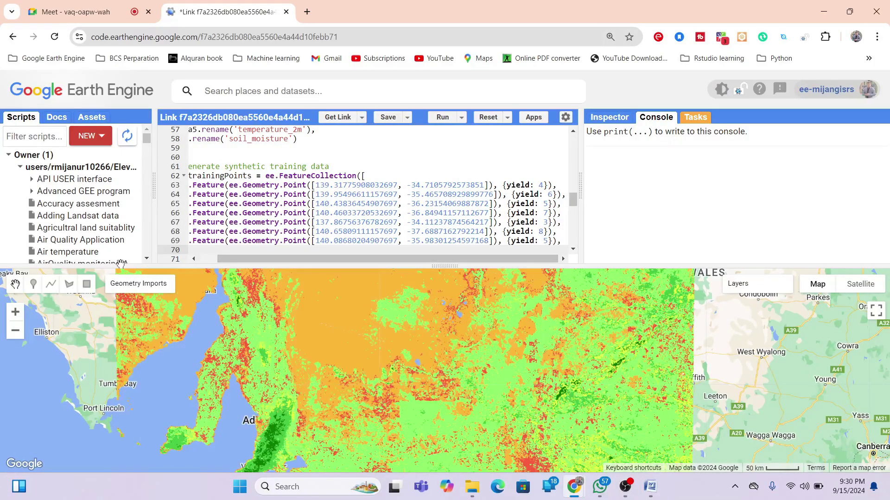
mouse_move(134, 285)
left_click(116, 317)
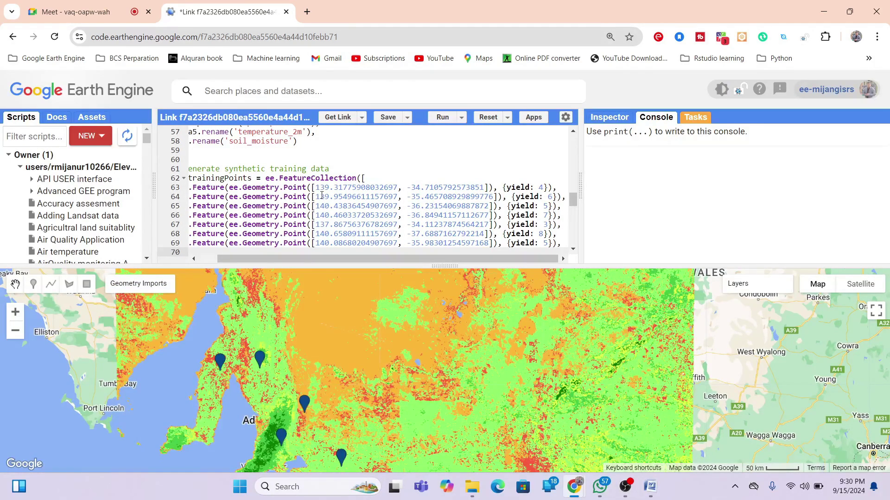
left_click_drag(316, 185, 485, 185)
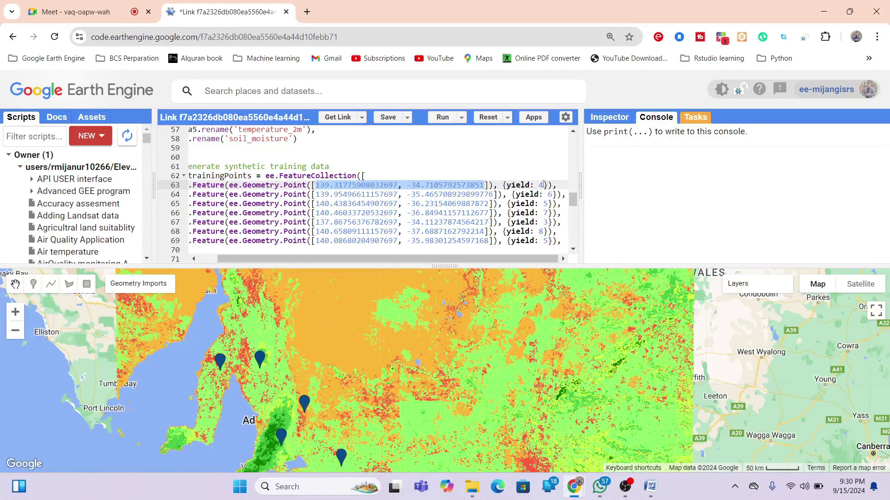
left_click(543, 185)
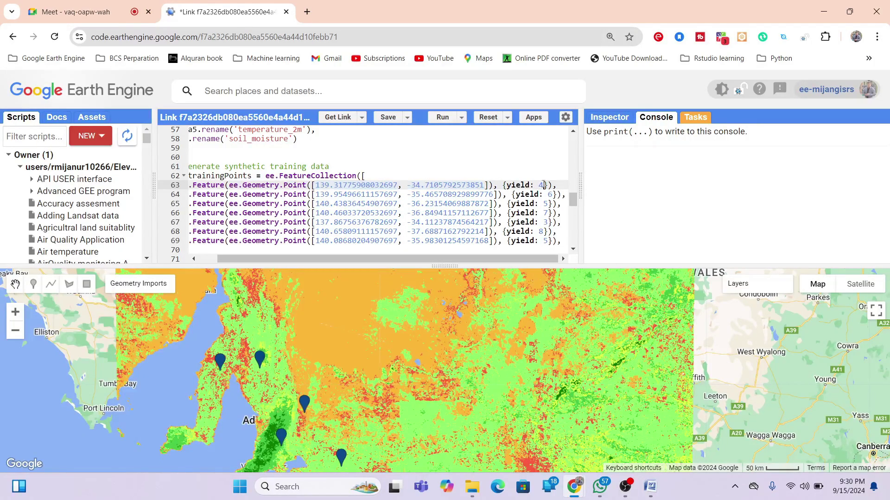
left_click(342, 195)
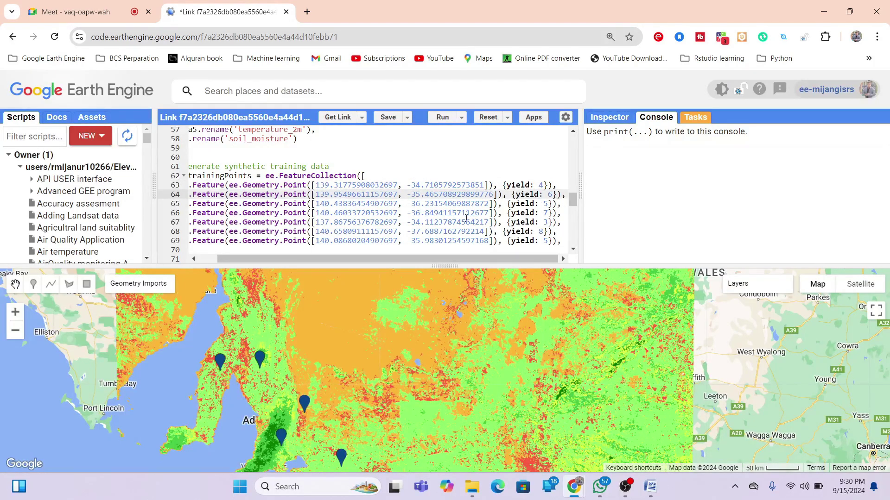
left_click(505, 185)
left_click(535, 185)
left_click_drag(536, 185, 545, 185)
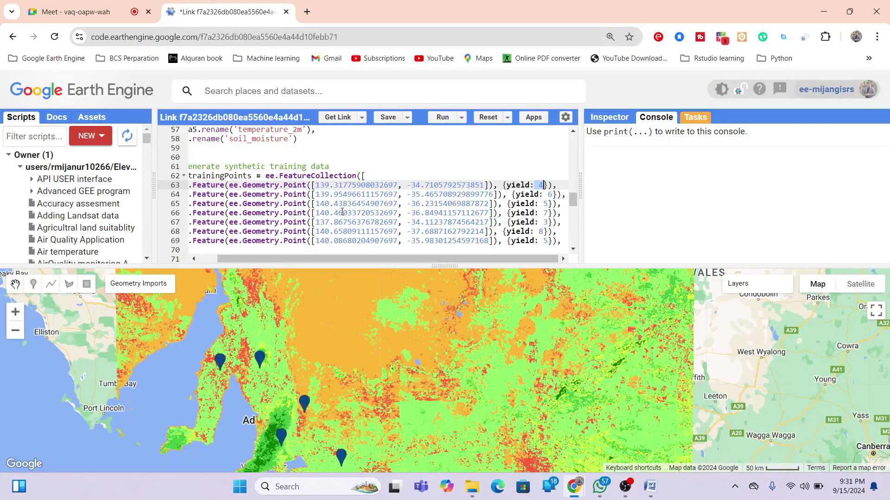
left_click(343, 213)
key("Down")
key("Down")
key("Down")
key("Down")
key("Down")
key("Down")
key("Down")
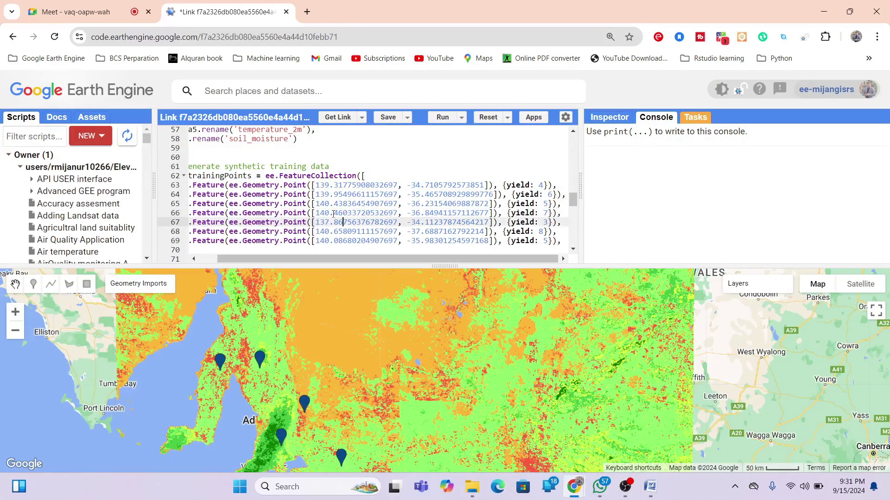
Step through the 50-tree smileRandomForest, classification and viz code, then let the map cover the editor
key("Down")
key("Down")
key("Down")
key("Down")
key("Down")
key("Down")
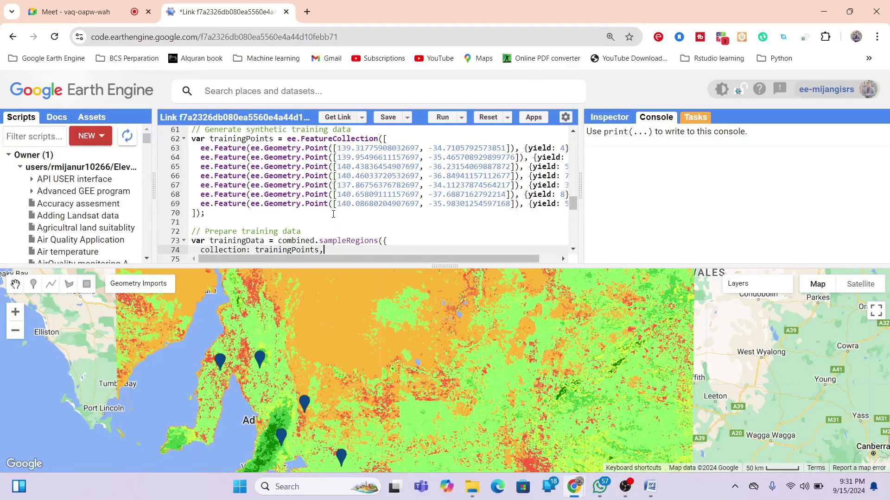
key("Down")
key("Down")
key("Down")
key("Down")
key("Down")
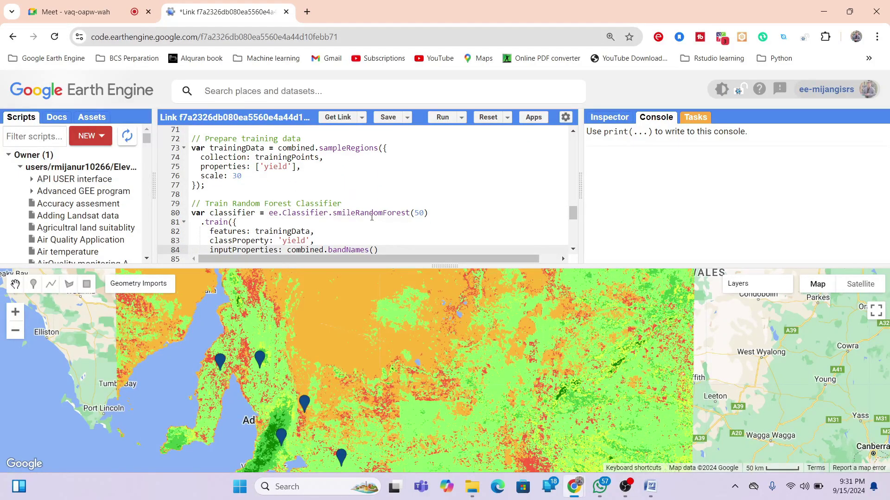
double_click(375, 213)
key("Down")
key("Down")
key("Down")
key("Down")
key("Down")
key("Down")
key("Down")
key("Down")
key("Down")
key("Down")
key("Down")
key("Down")
key("Down")
key("Down")
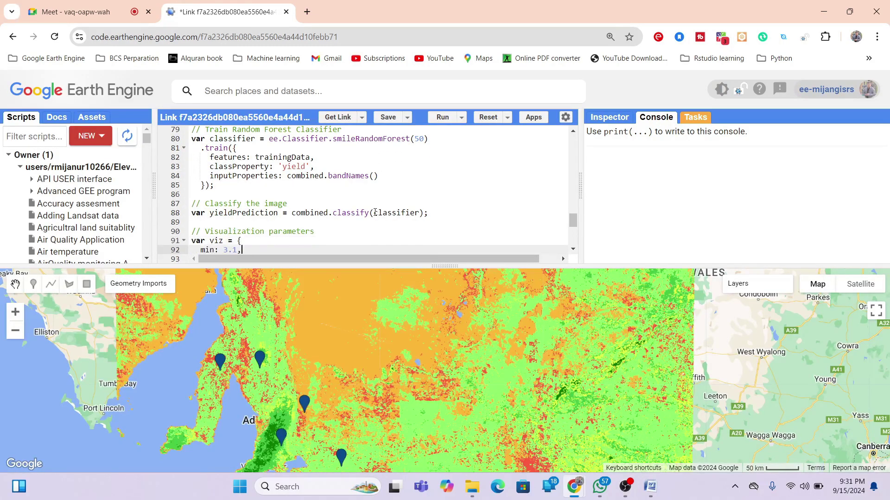
left_click(411, 215)
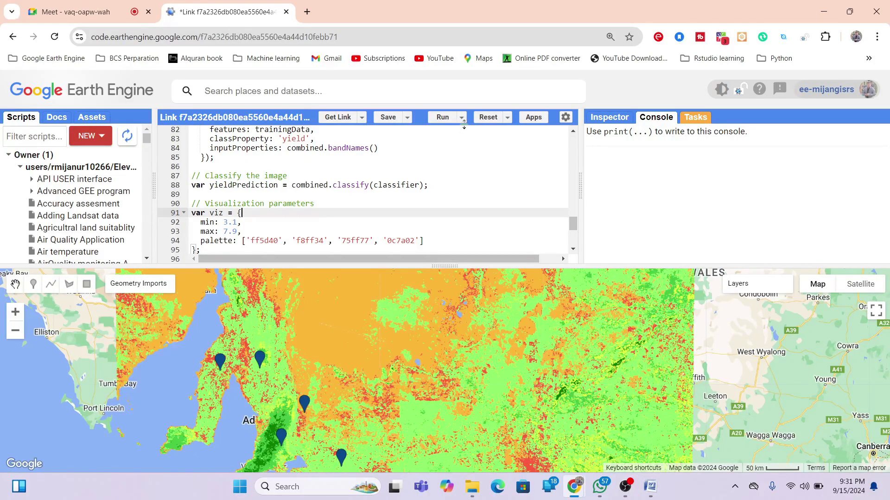
left_click_drag(464, 124, 464, 118)
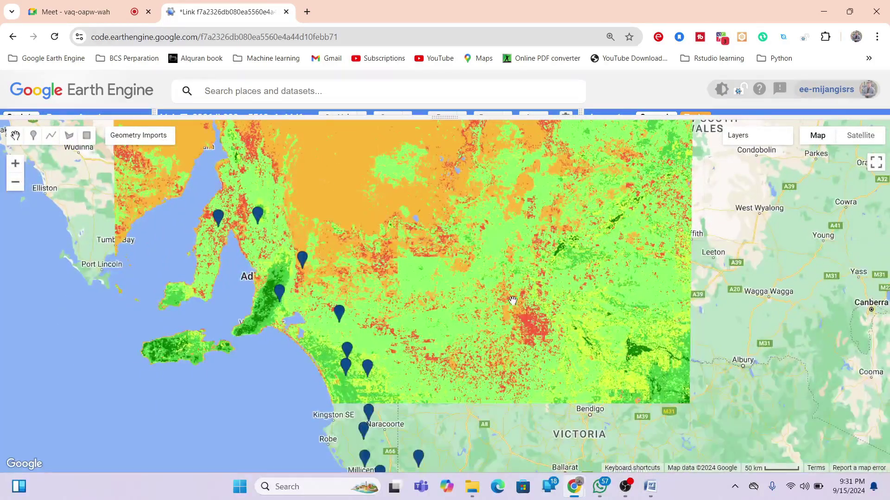
Set the Wheat Yield Prediction layer's display range to Stretch: 98%
left_click_drag(512, 300, 512, 274)
mouse_move(753, 143)
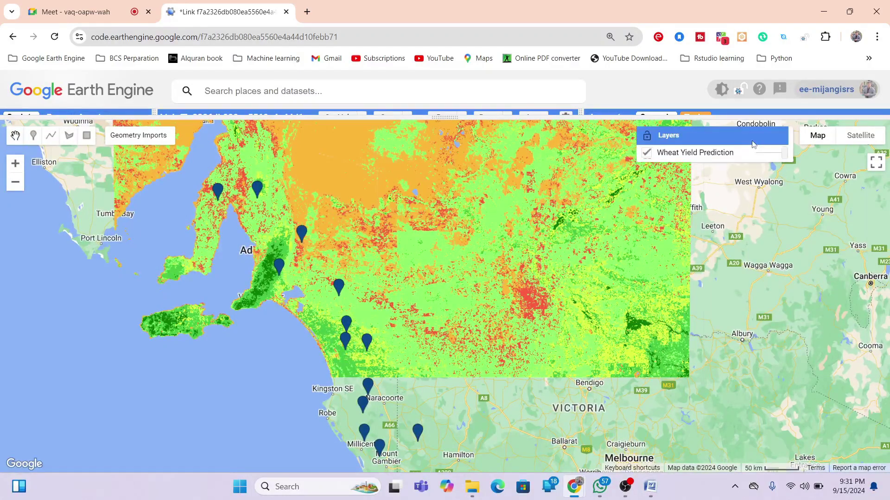
left_click(746, 154)
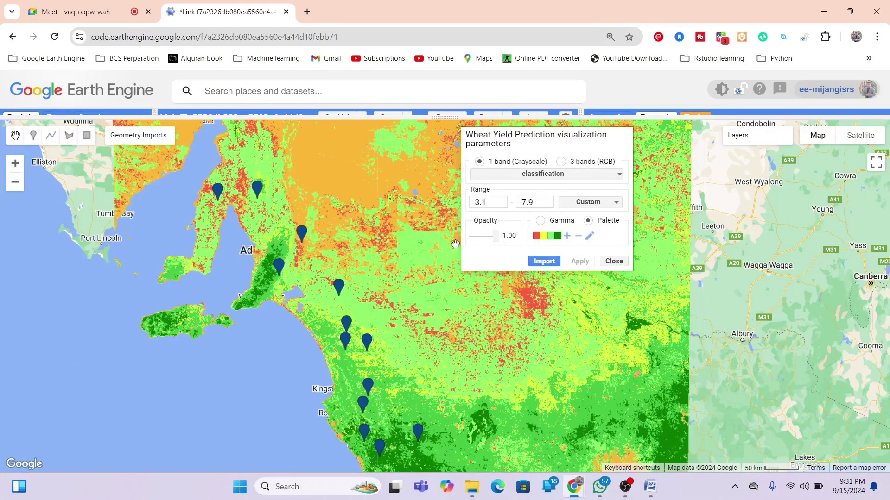
left_click(585, 204)
left_click(606, 308)
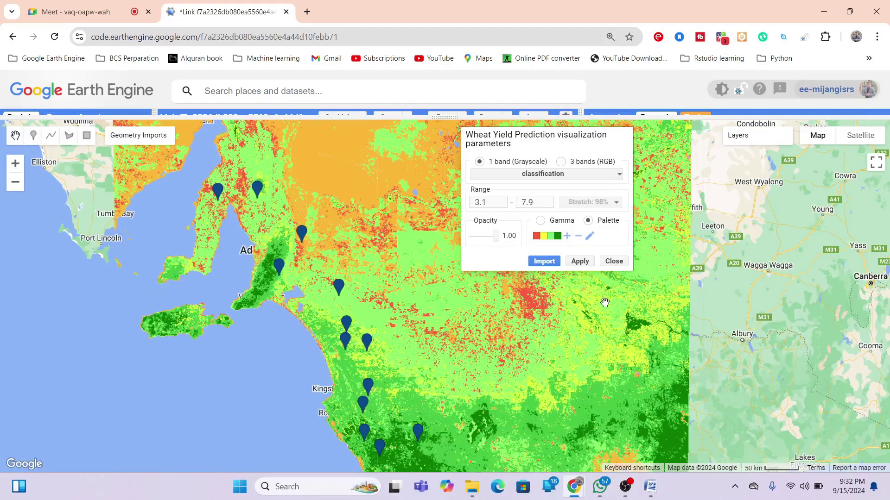
Pan the map around South Australia and select a training point marker for editing
left_click_drag(403, 228, 364, 228)
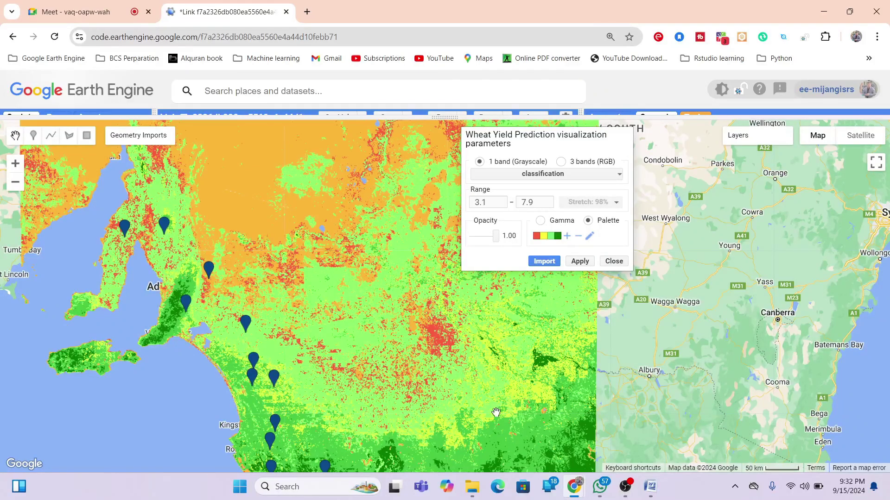
left_click_drag(495, 411, 461, 309)
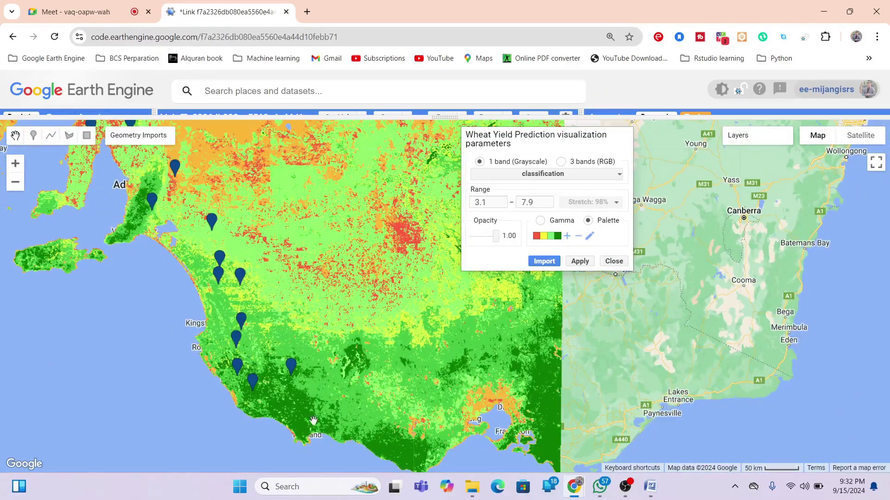
left_click_drag(335, 383, 361, 431)
left_click_drag(324, 260, 369, 369)
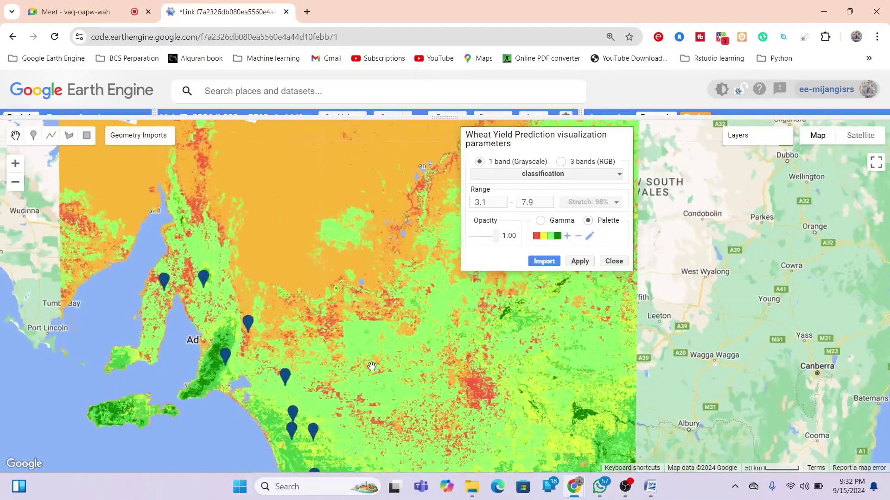
left_click_drag(286, 253, 336, 315)
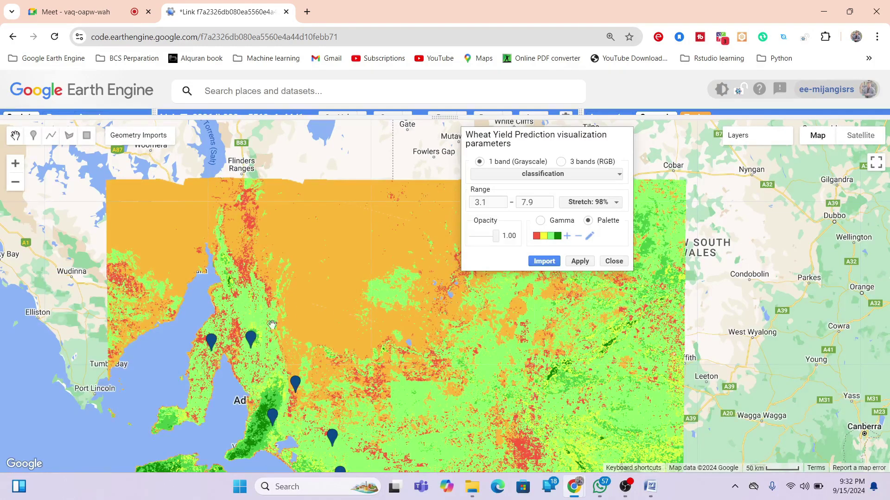
left_click(253, 342)
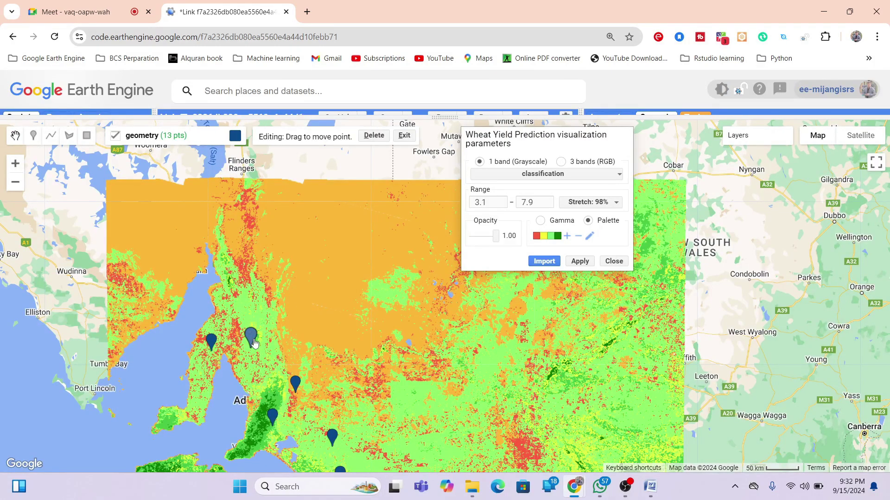
Inspect two more training point markers, then pan and zoom to Victoria's south-west coast
left_click(295, 386)
left_click(333, 443)
left_click_drag(427, 377, 353, 217)
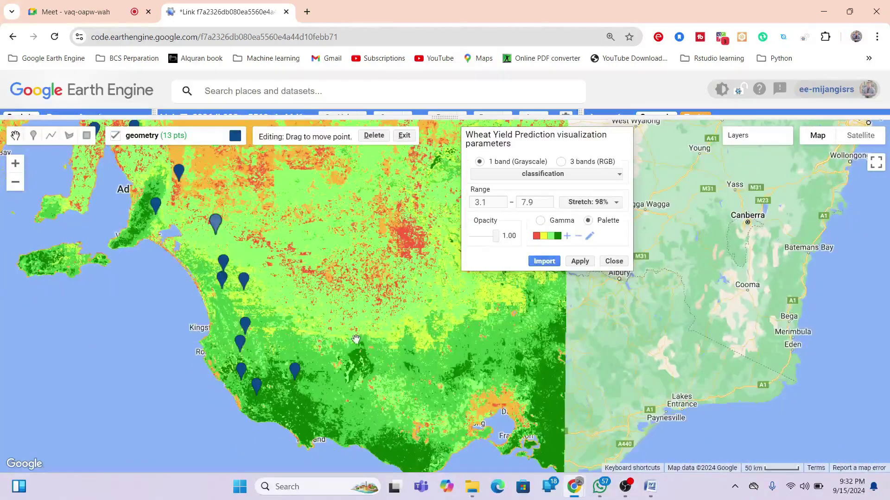
left_click_drag(356, 339, 355, 265)
scroll(356, 323, "up", 1)
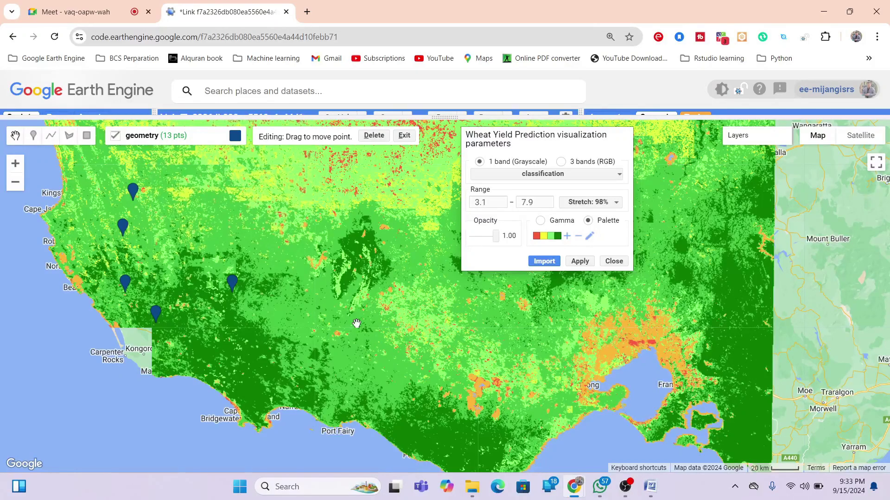
Compare the inland and coastal training point markers along the Victorian coast
mouse_move(651, 482)
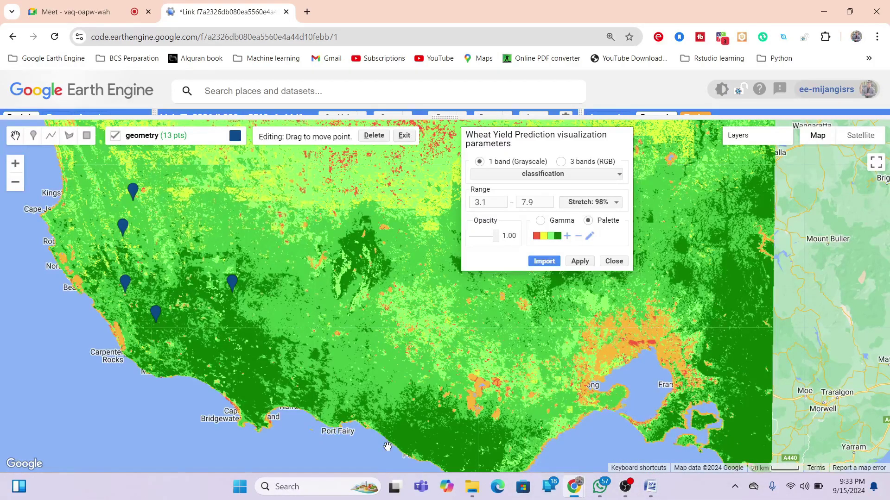
left_click(232, 282)
left_click(157, 310)
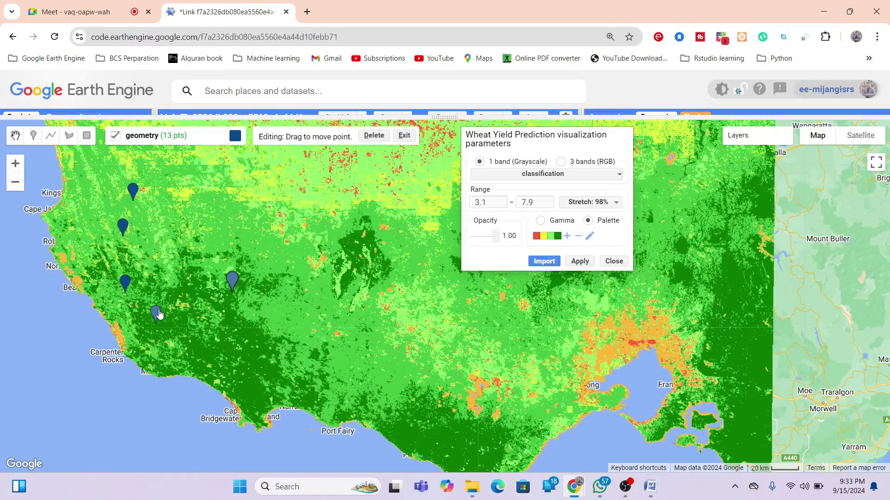
left_click(234, 288)
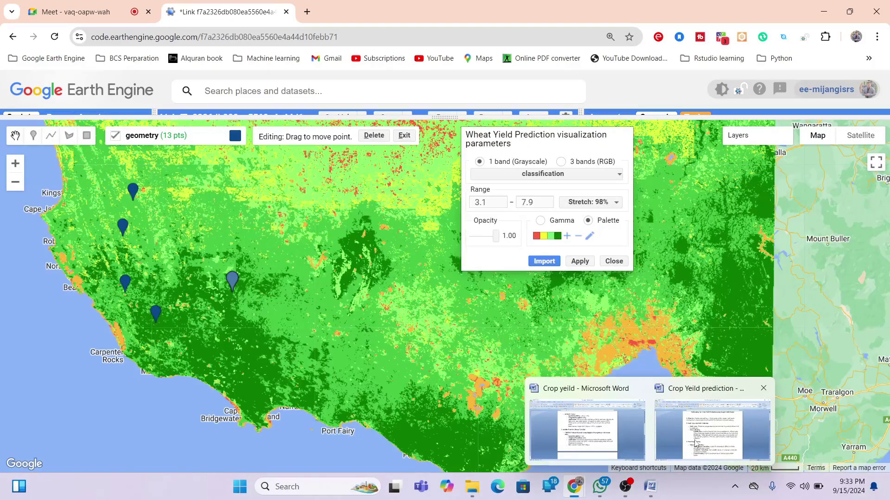
Drag the splitter down so the script shows above the map again
mouse_move(695, 444)
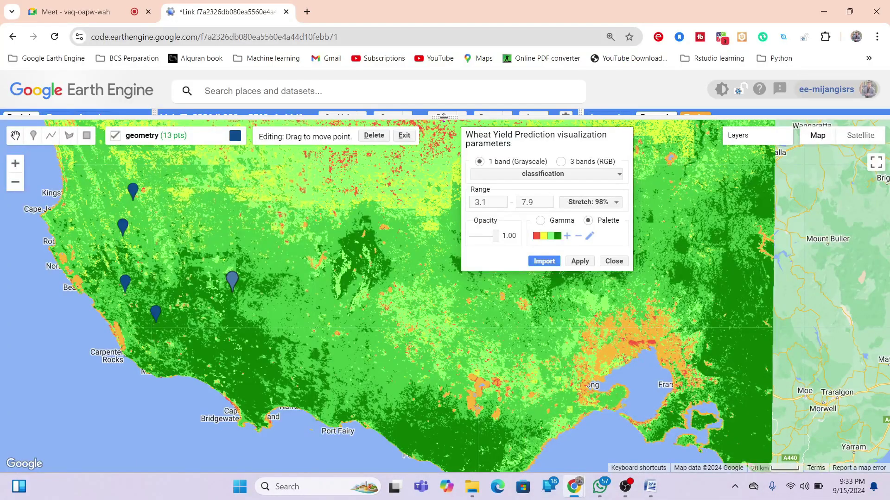
left_click_drag(443, 117, 443, 306)
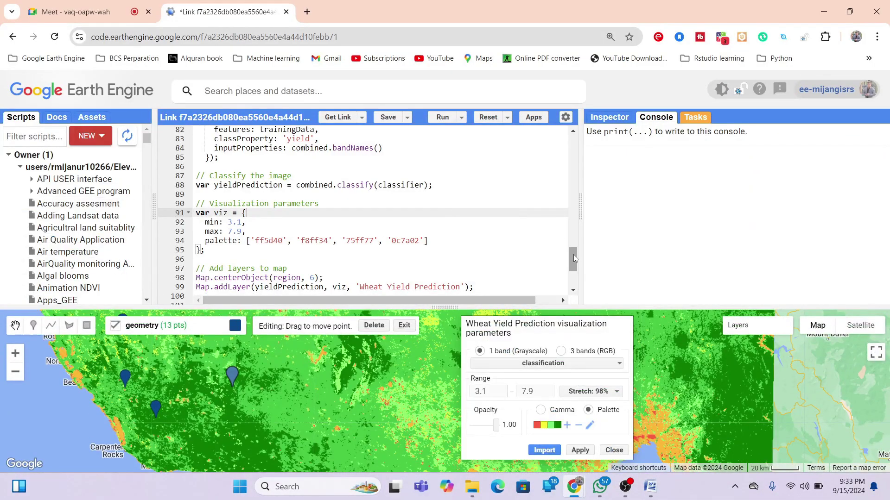
scroll(390, 168, "up", 5)
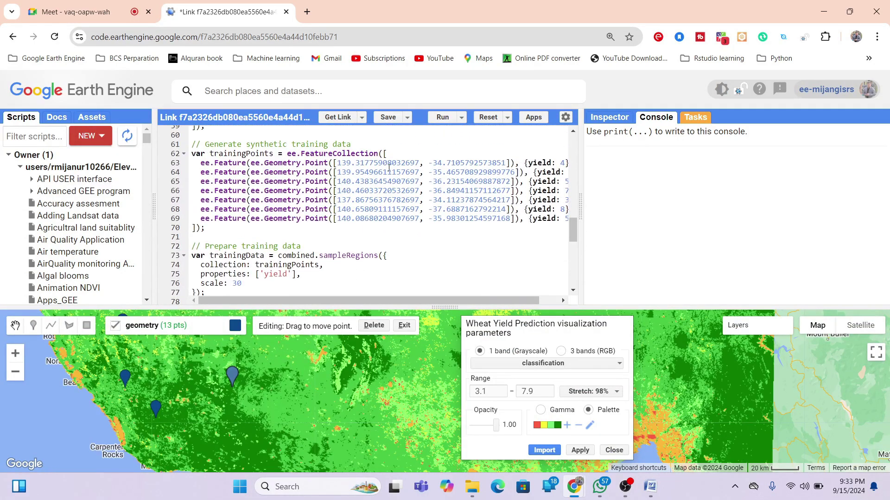
Highlight 'yield: 4' in the first trainingPoints entry, then enlarge the map and re-centre it on the points
left_click(460, 163)
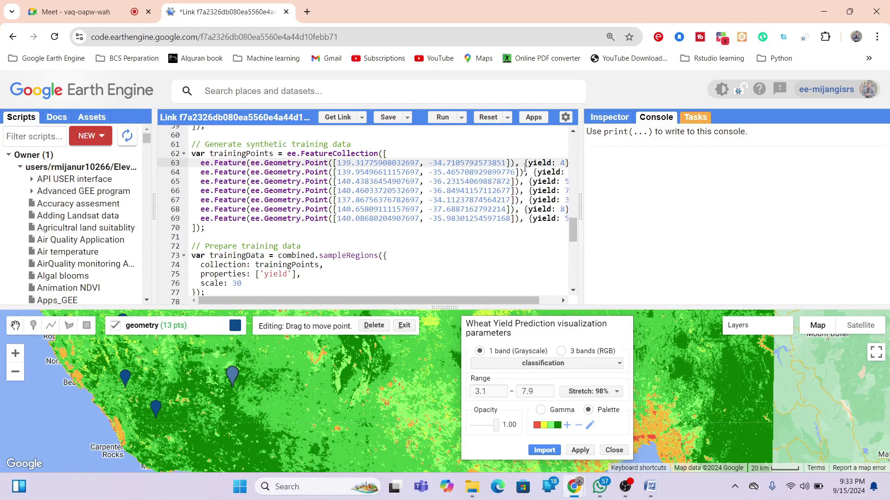
left_click_drag(528, 164, 565, 163)
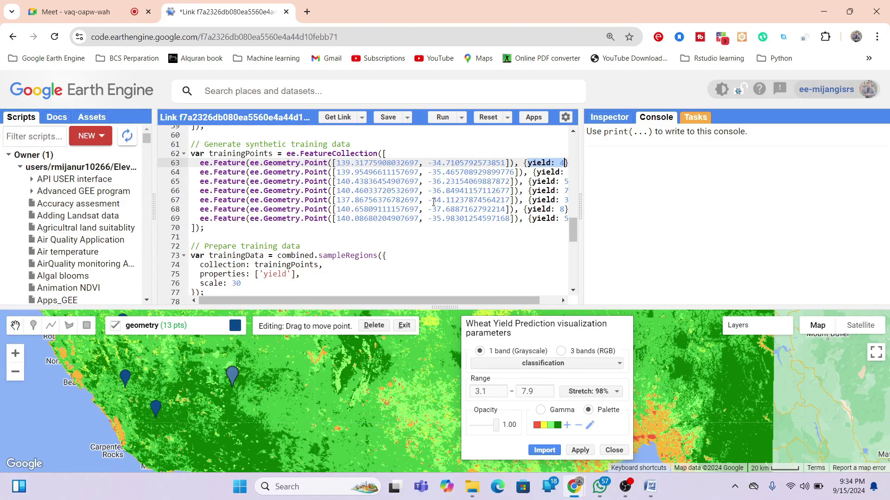
left_click_drag(453, 306, 462, 260)
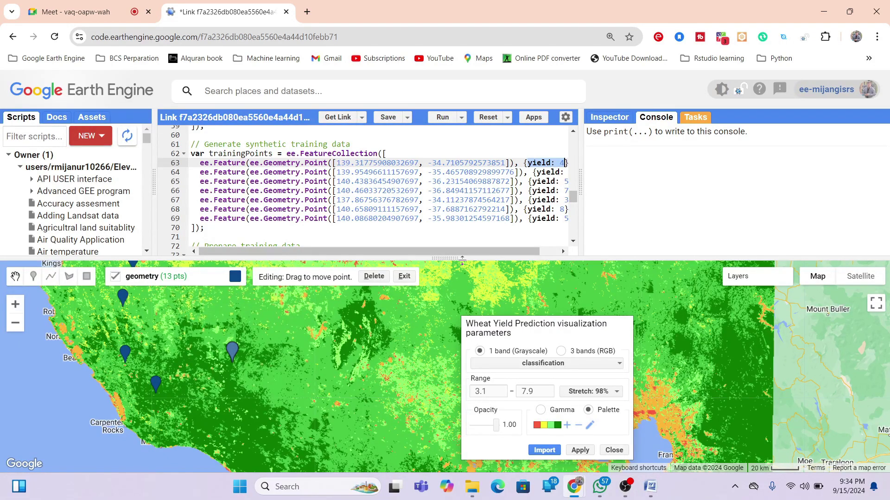
mouse_move(335, 386)
left_mouse_down()
mouse_move(339, 411)
mouse_move(351, 407)
mouse_move(303, 379)
left_mouse_up()
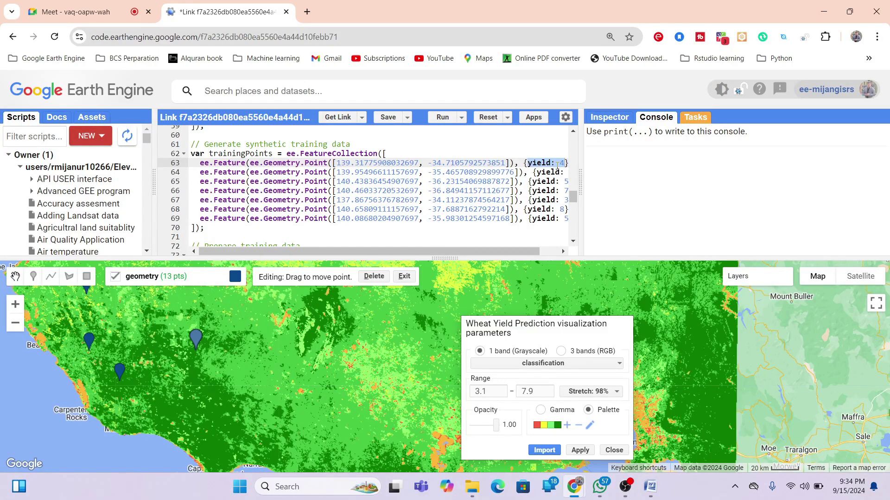
Switch to the 'Crop Yeild prediction' Word document, showing its title and objective
mouse_move(655, 482)
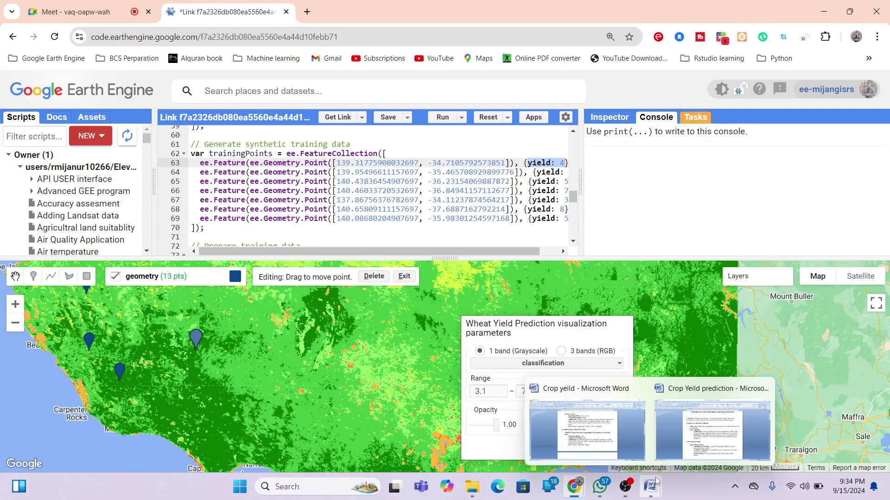
left_click(708, 438)
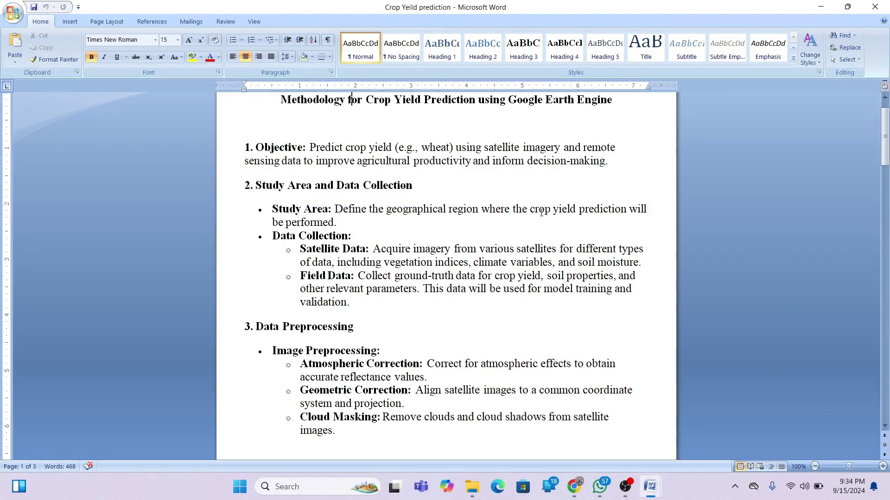
mouse_move(884, 137)
left_mouse_down()
mouse_move(884, 403)
mouse_move(884, 129)
left_mouse_up()
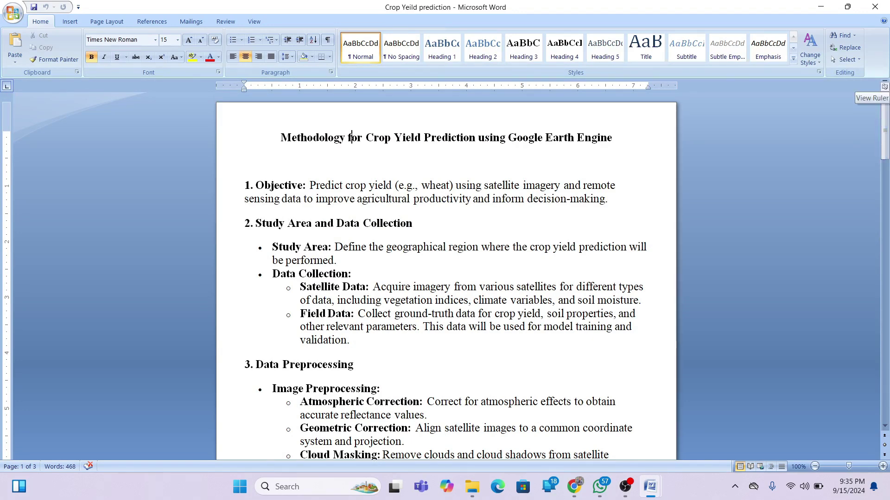